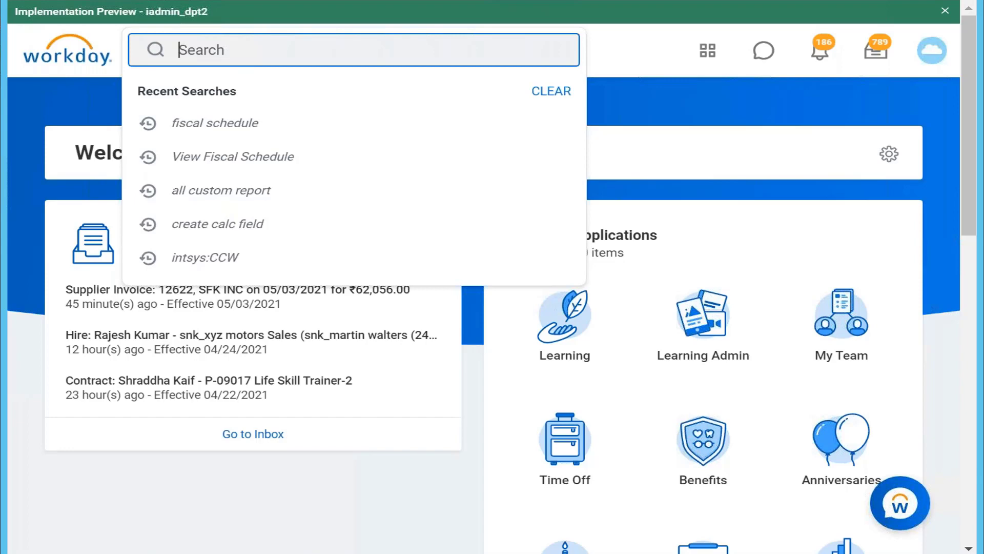
Find the Create Calculated Field task through the recent search "create calc field" and open it.
click(731, 148)
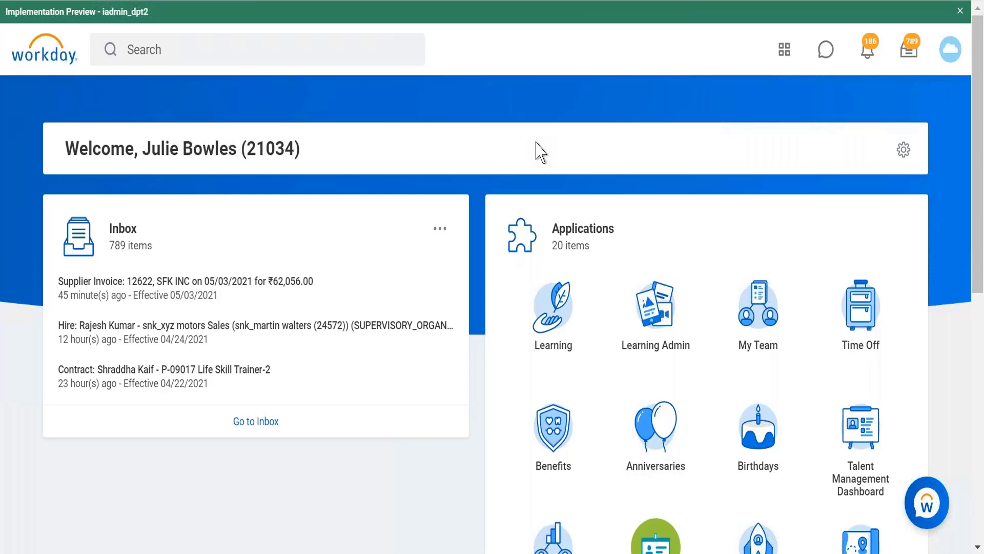
click(302, 51)
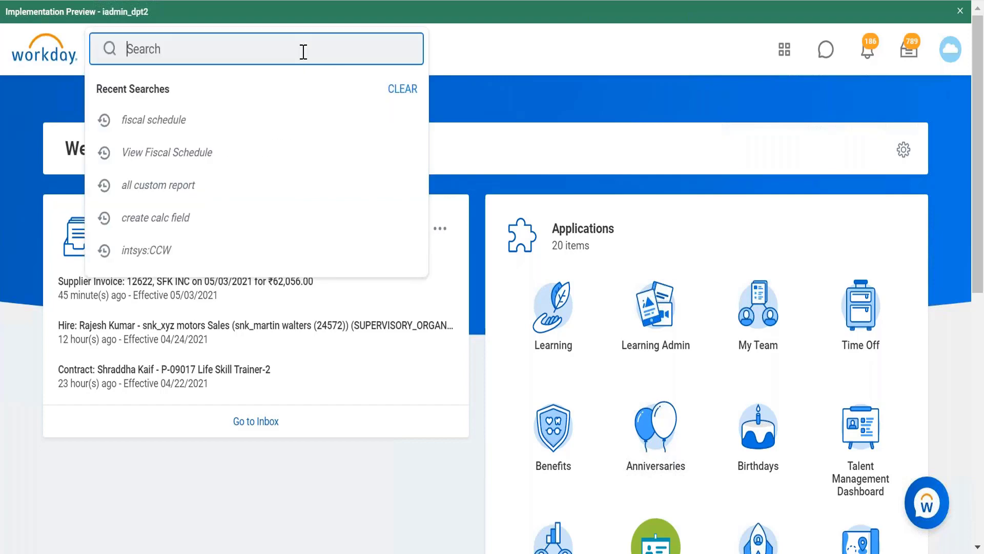
click(204, 219)
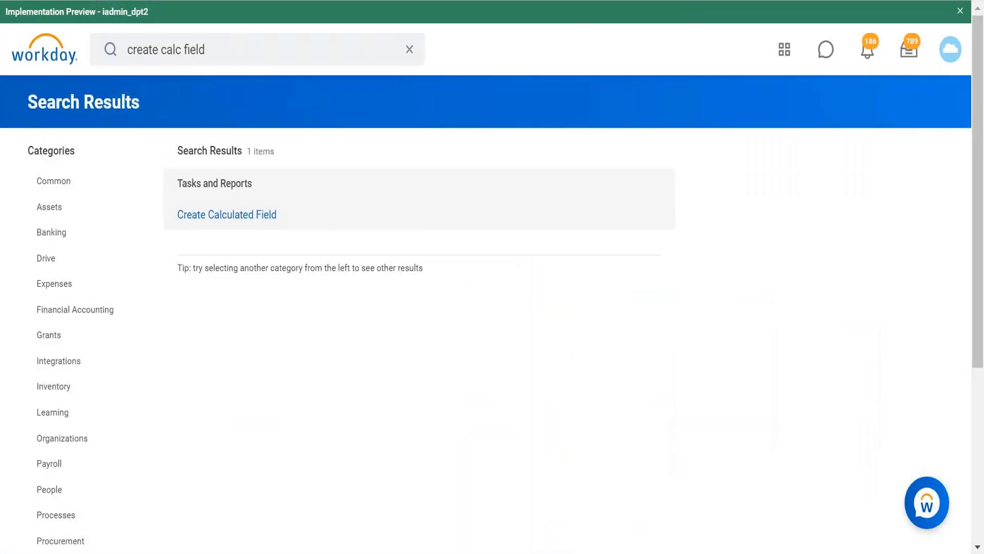
click(246, 220)
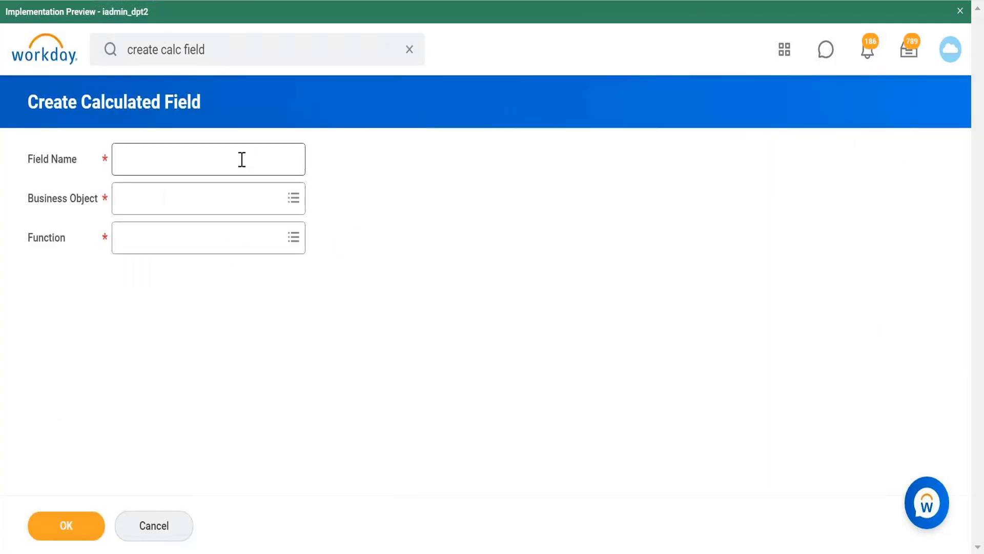
Name the new calculated field "CF ARI Female dependent Info".
click(242, 159)
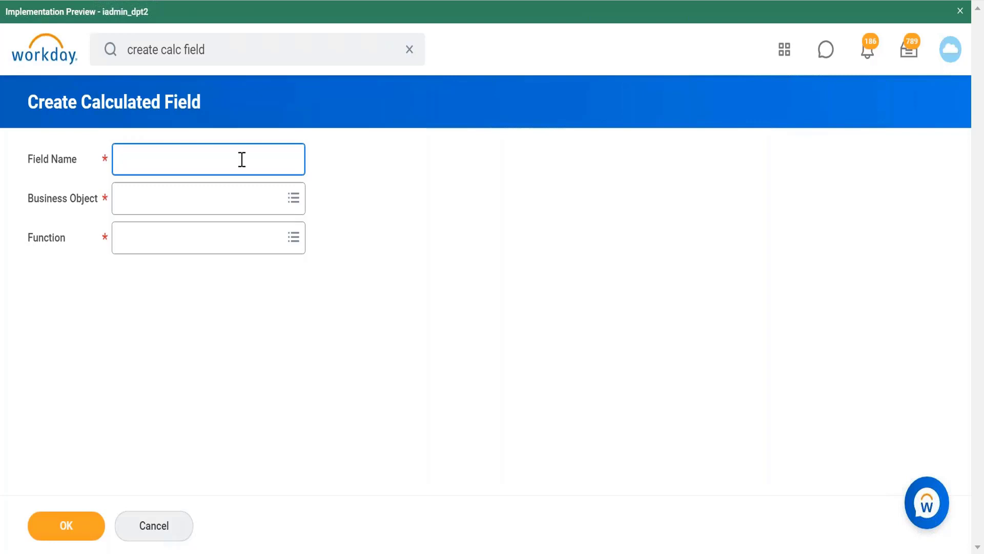
text(CF ARI Femaile depen)
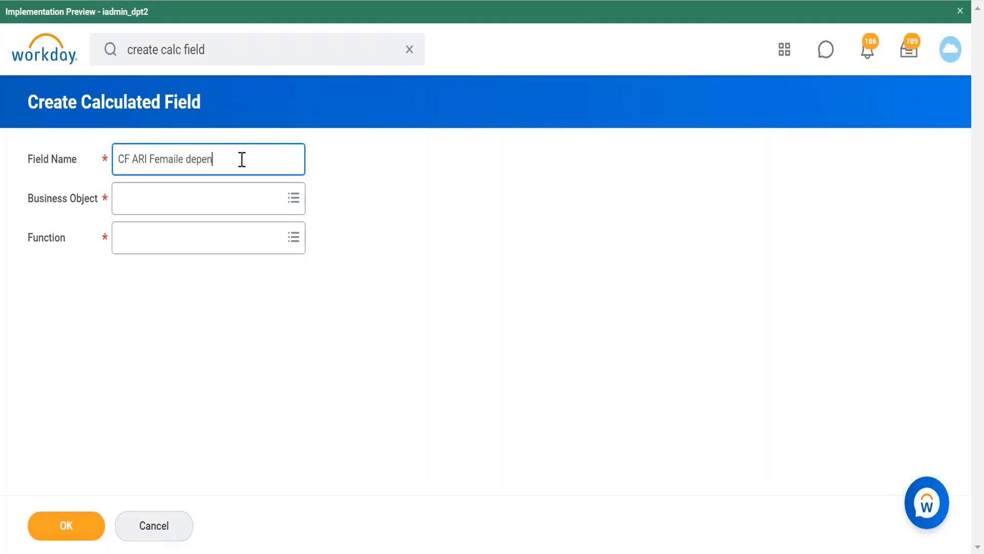
text(dent Info)
click(178, 160)
key(BackSpace)
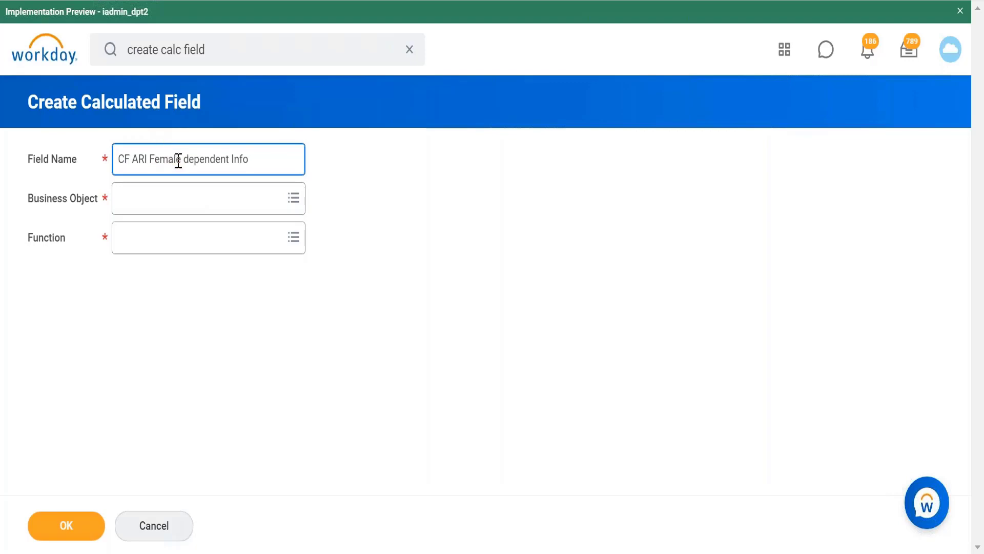
Set the business object to Worker and the function to Aggregate Related Instances, and continue to the calculation setup.
click(193, 204)
text(worker)
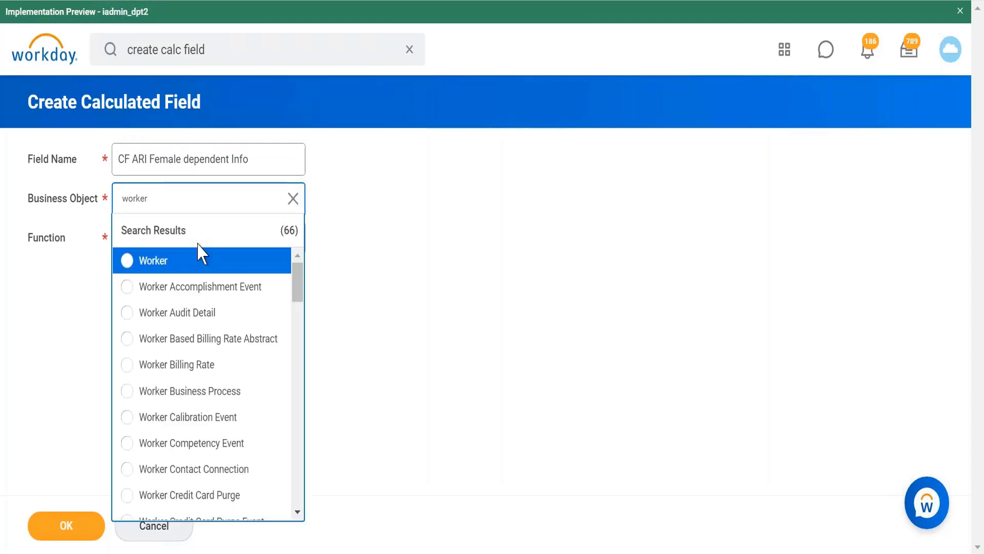
click(209, 268)
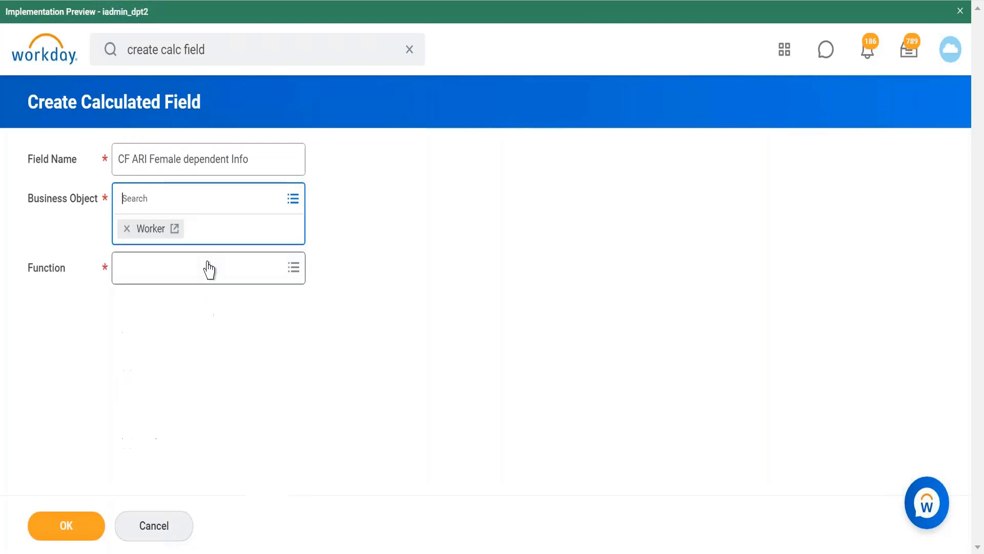
click(232, 280)
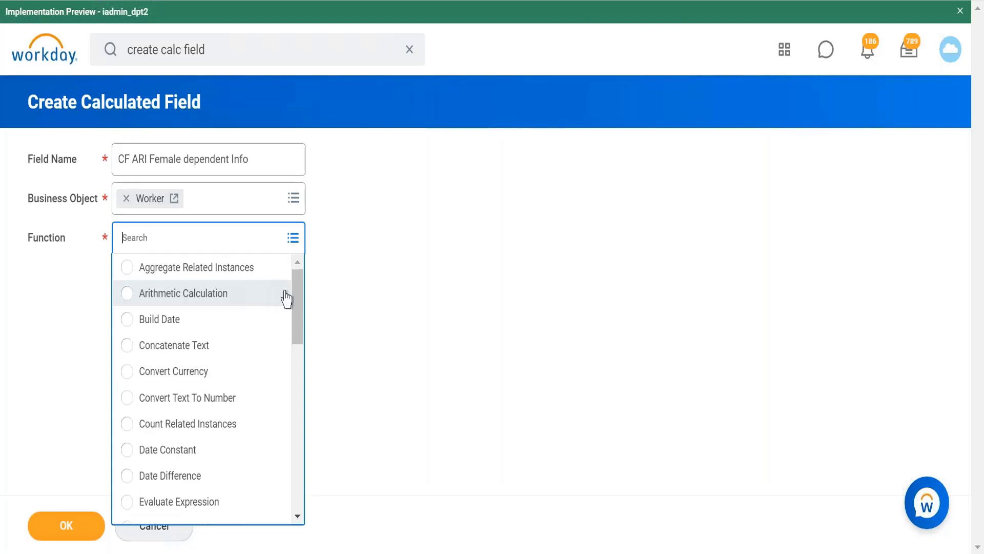
click(262, 277)
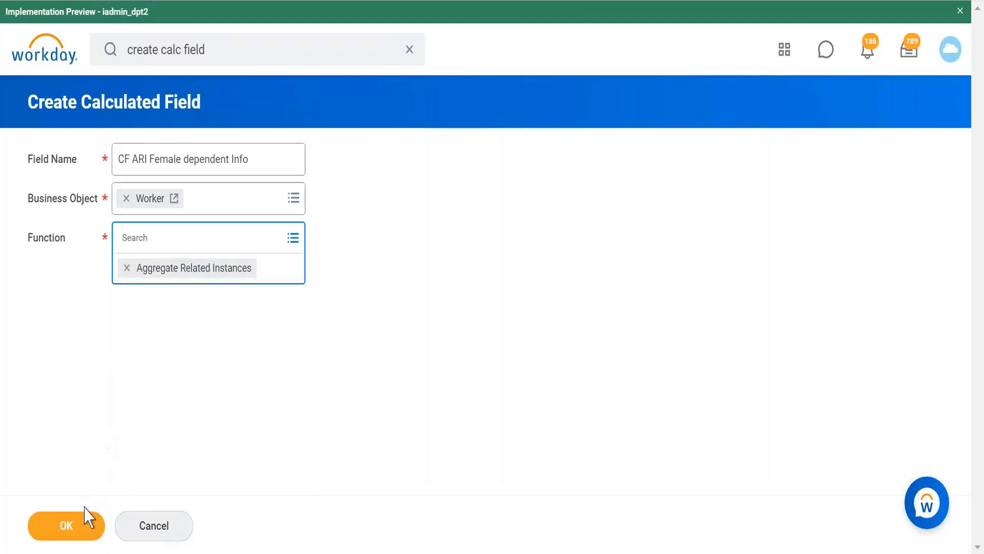
click(81, 528)
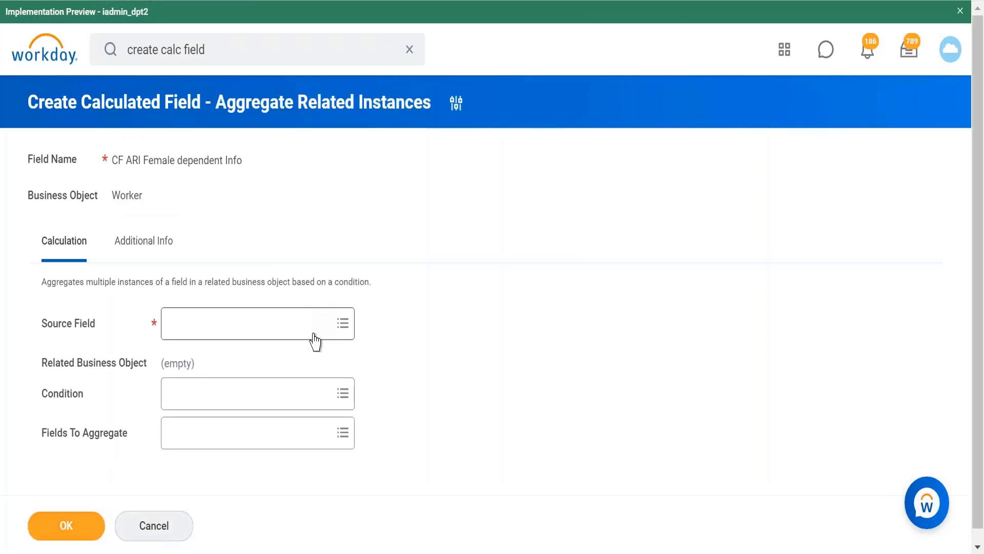
Try to find a dependent field for the Source Field, browsing the Basic Bio category and searching by name.
click(315, 338)
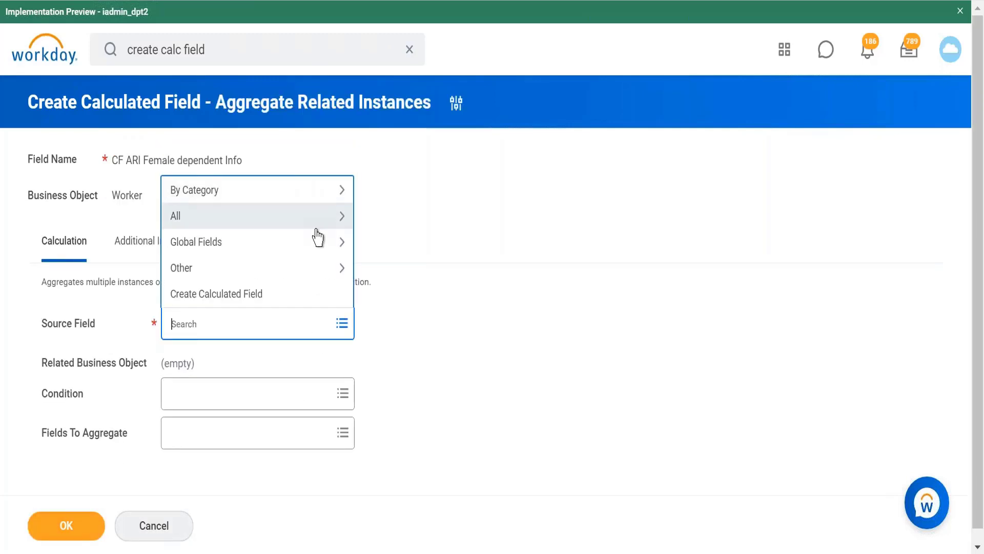
click(298, 194)
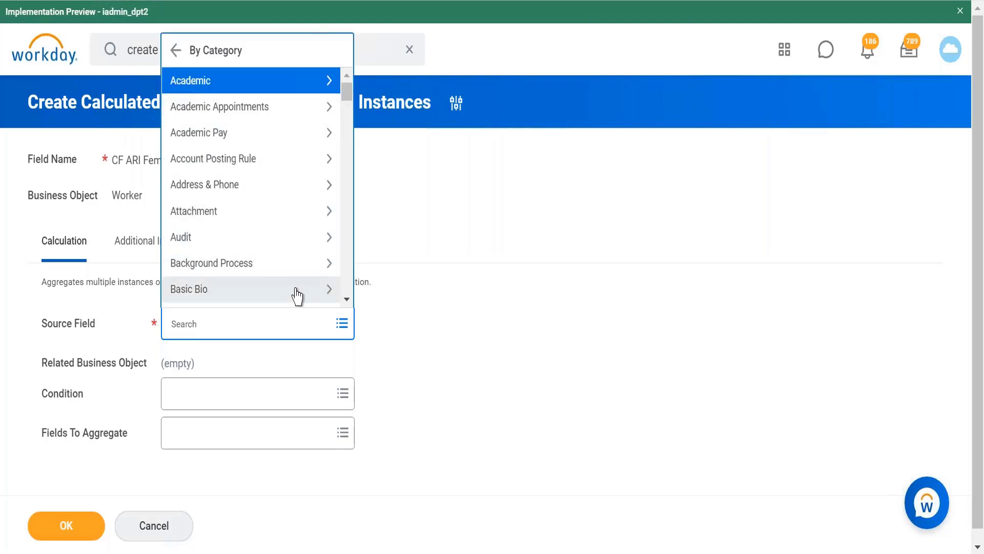
click(328, 290)
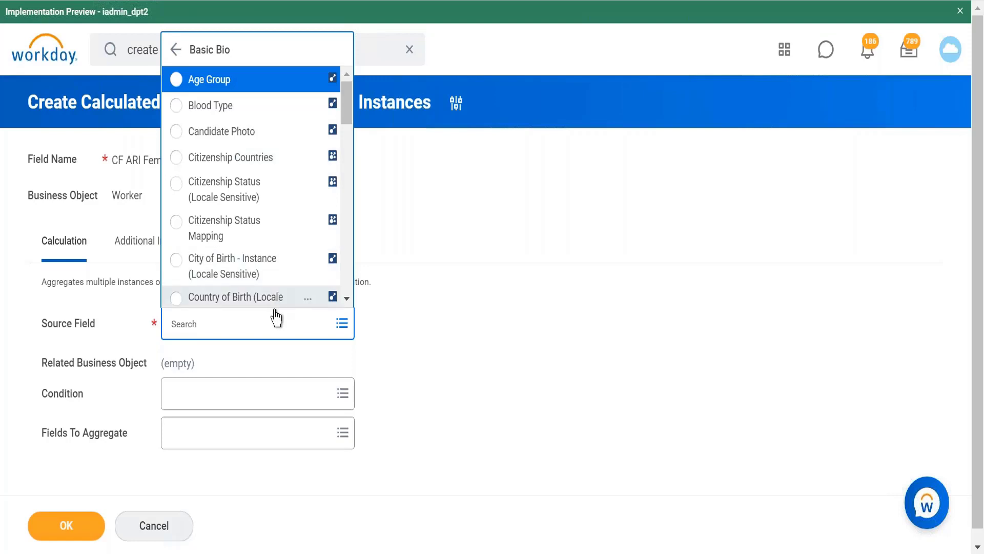
click(258, 327)
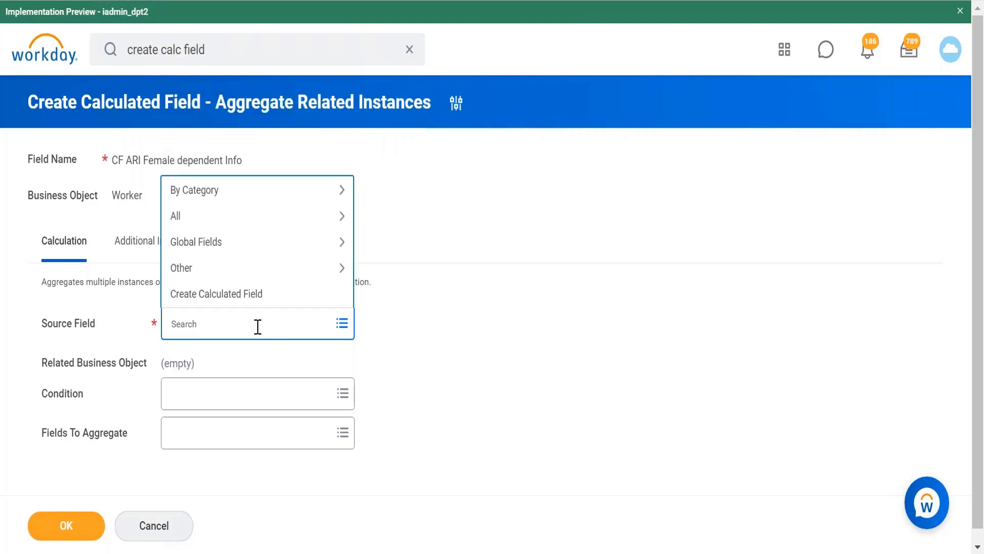
text(dependa)
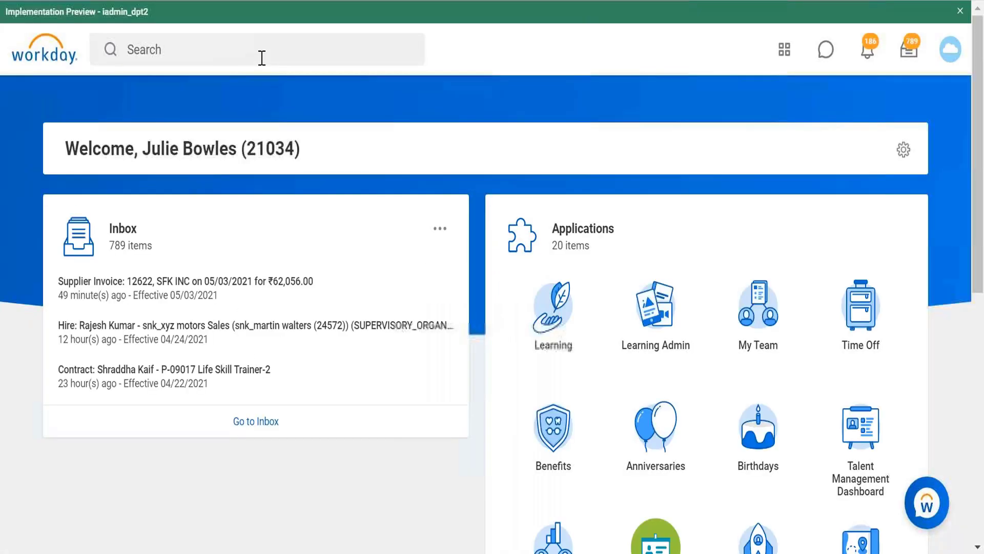
Rerun the recent search "create calc field" and open a blank Create Calculated Field form.
click(262, 57)
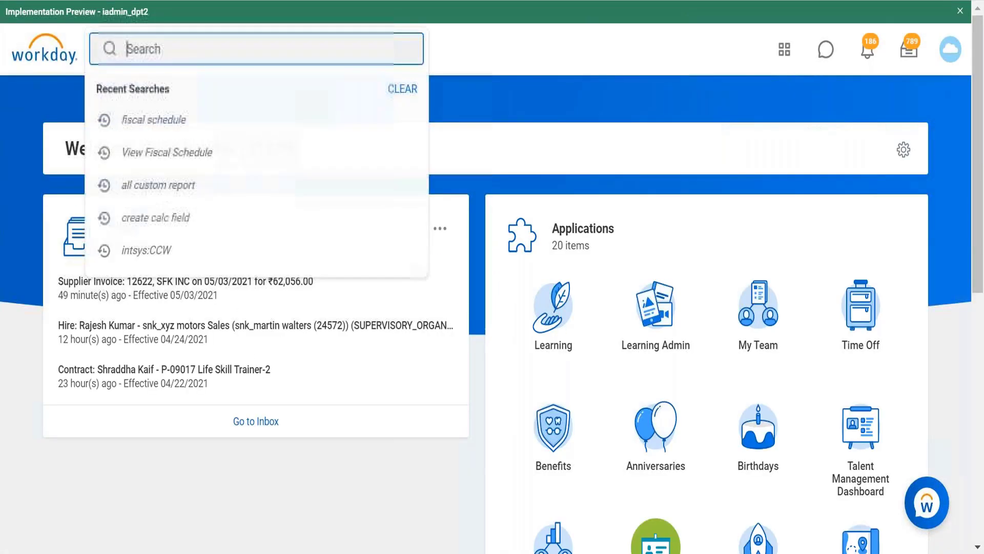
click(208, 228)
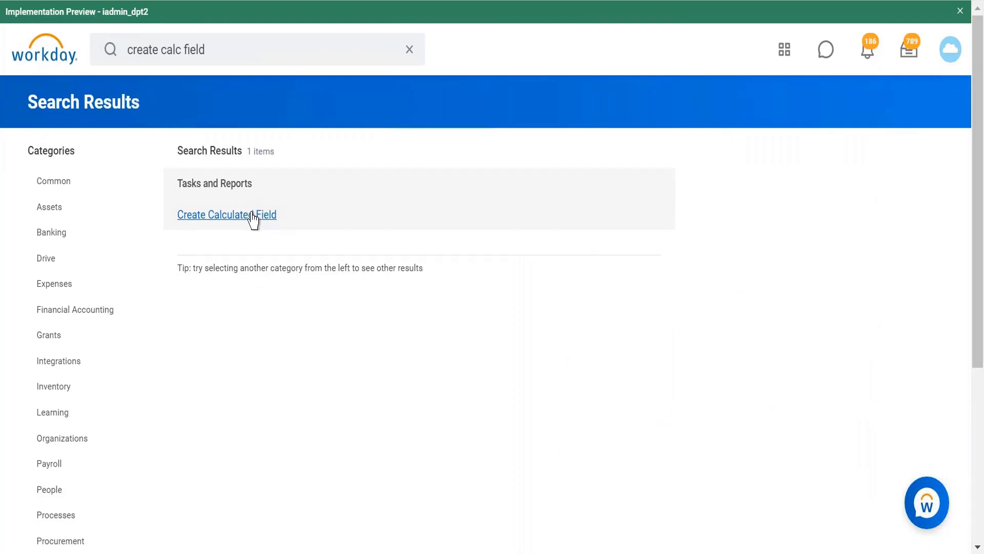
click(253, 215)
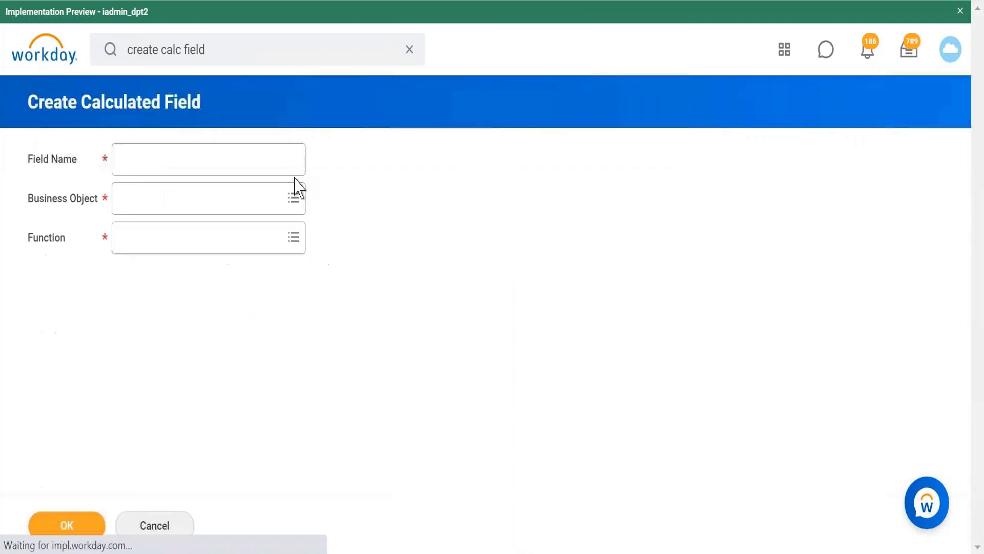
Name the calculated field "Cf ARi Dependent Info" and set its business object to Worker.
click(257, 157)
text(Cf)
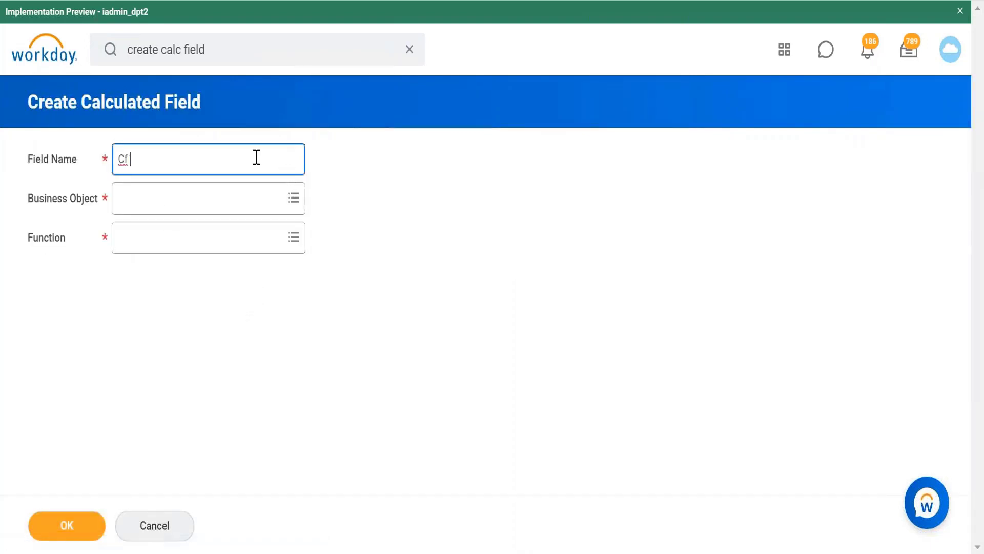
text( ARi Dependent Info)
click(268, 203)
text(worker)
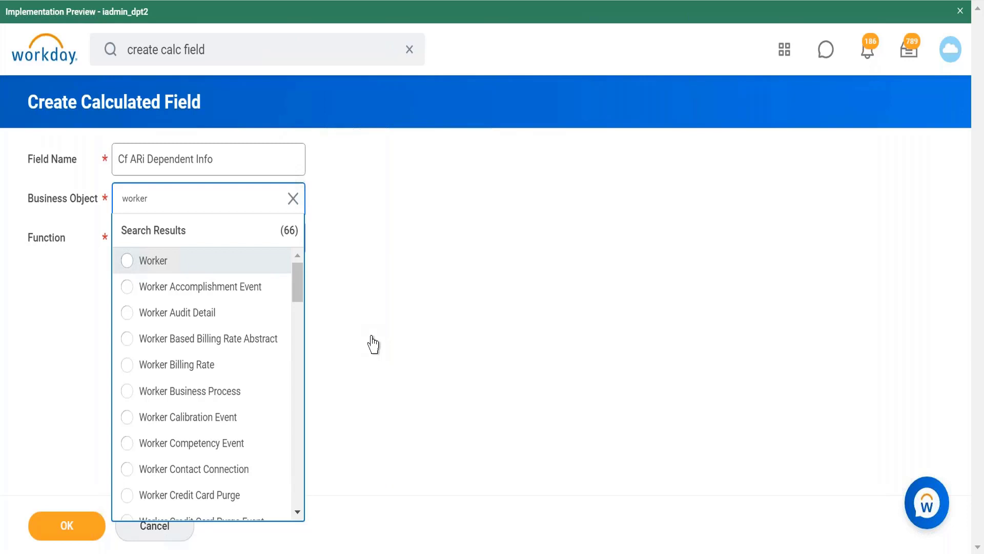
click(128, 262)
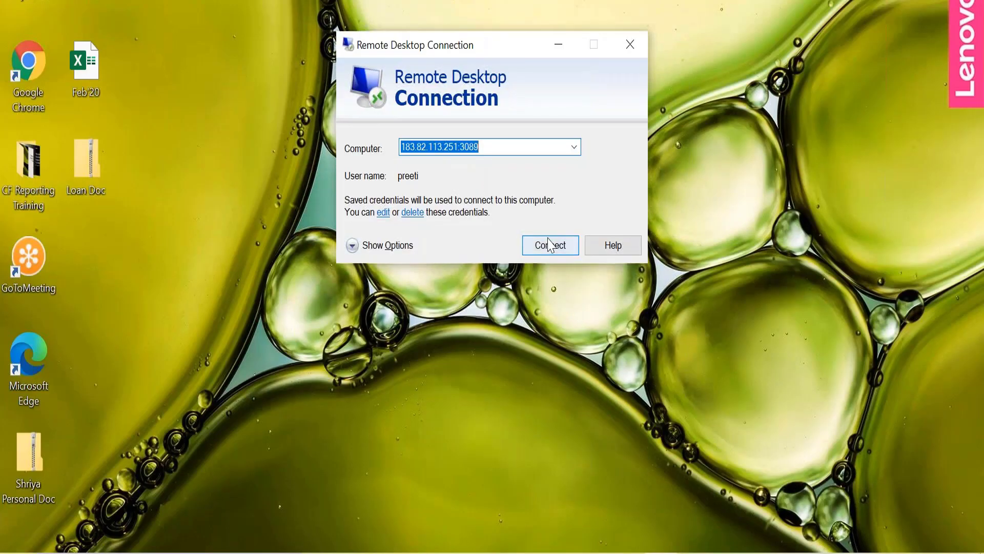
Reconnect to the remote desktop and sign in to Workday from a new browser tab with the saved RoboForm login in the Workday folder.
click(550, 247)
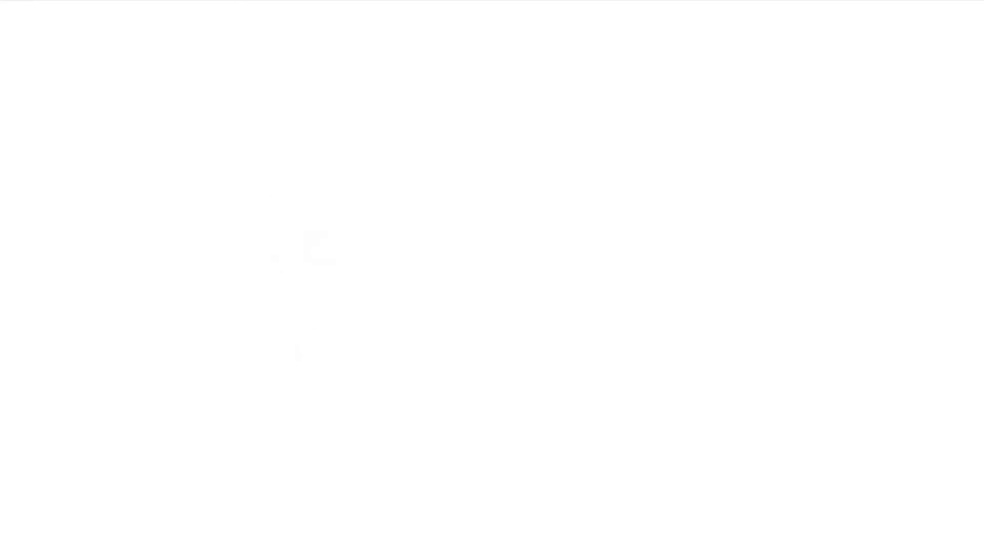
key(ctrl+t)
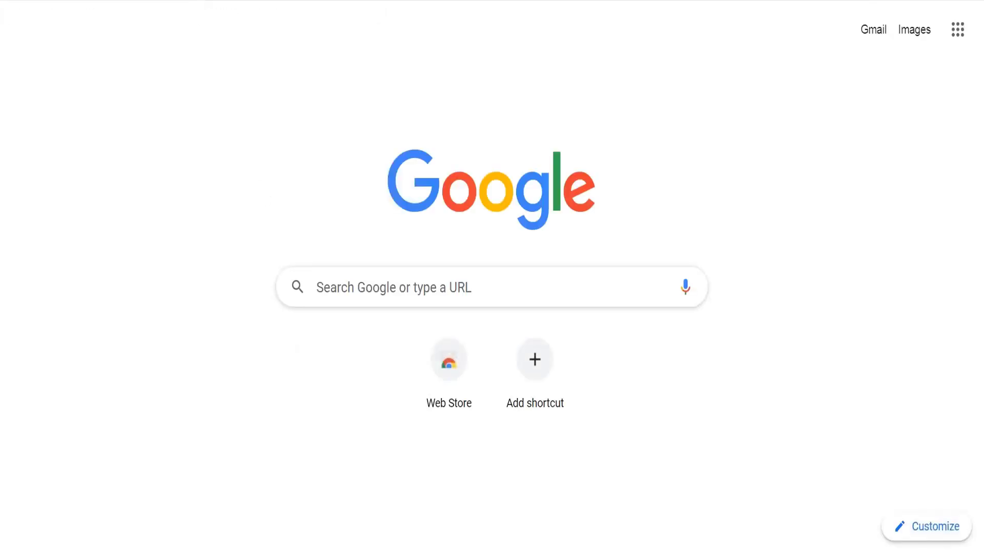
click(895, 0)
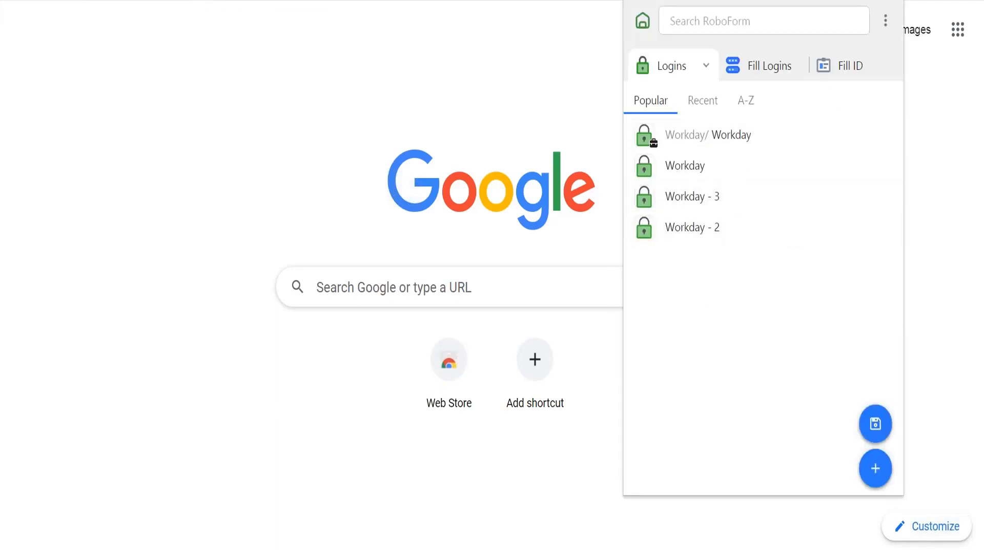
click(754, 71)
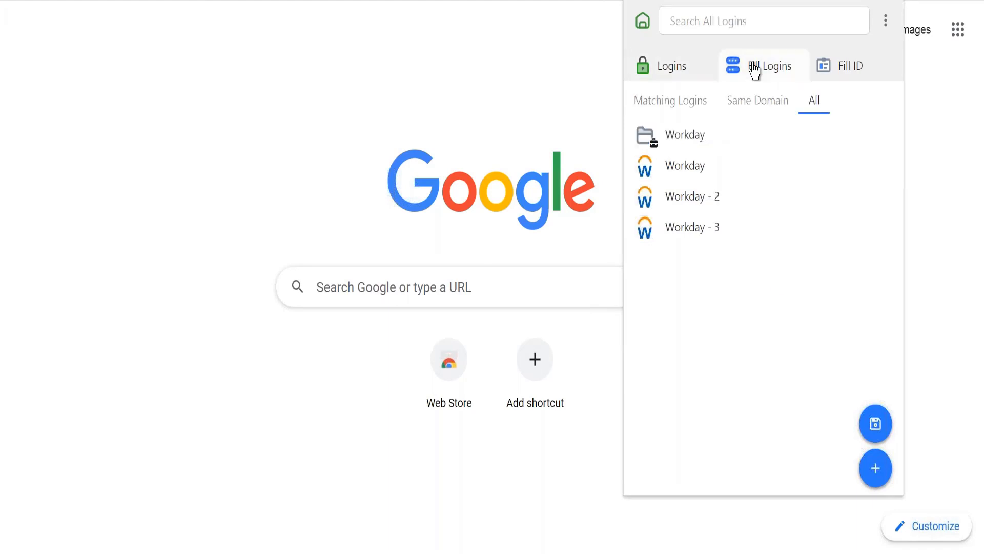
click(662, 73)
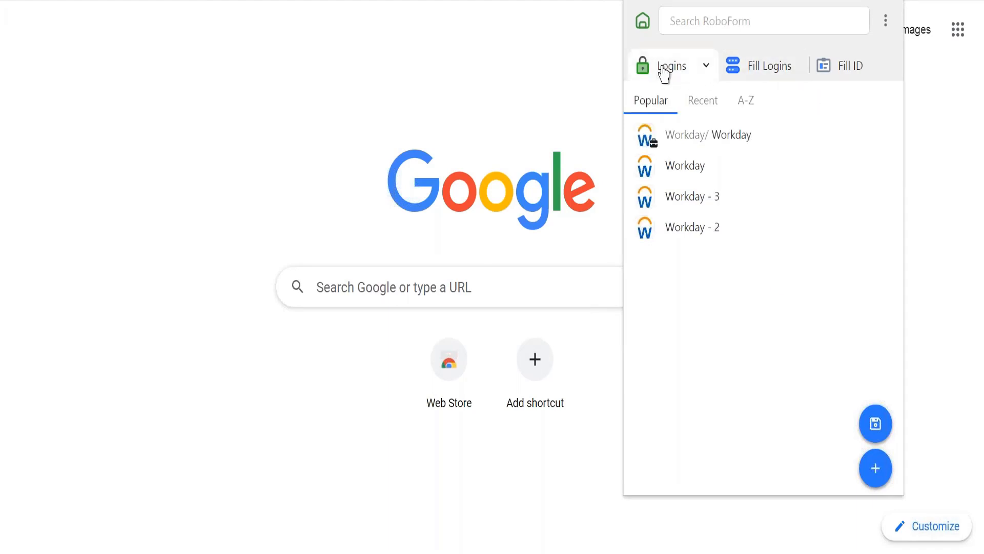
click(709, 139)
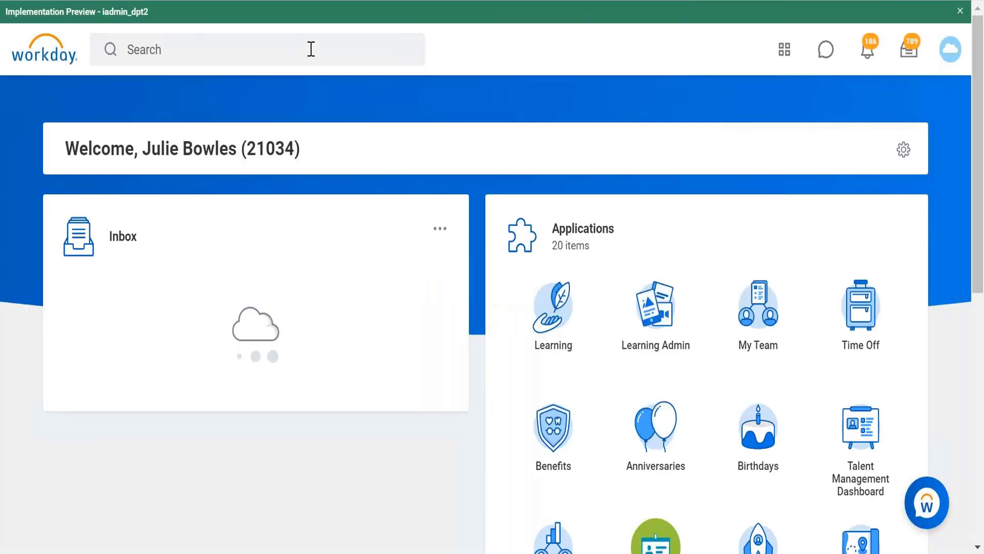
Open the Create Calculated Field task from the recent search "create calc field".
click(311, 48)
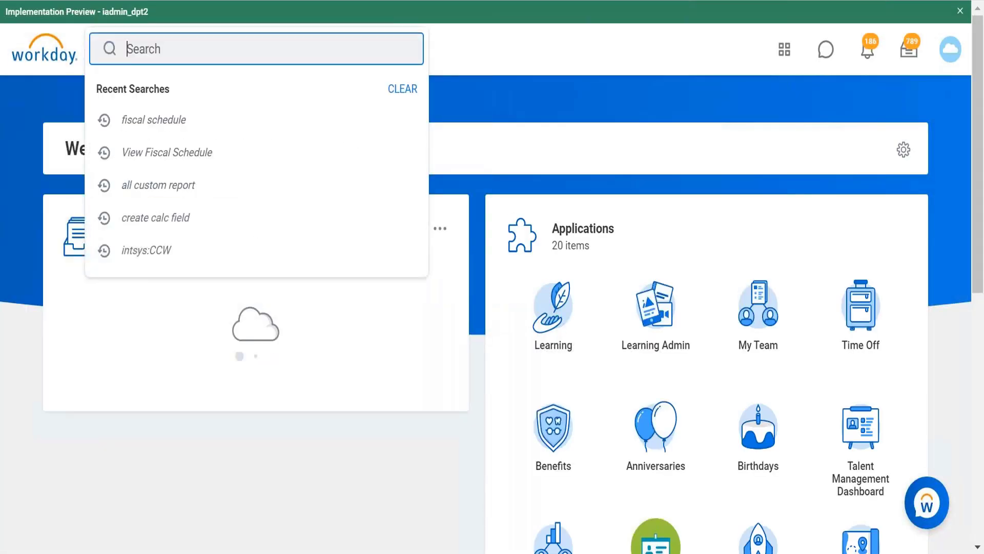
click(243, 219)
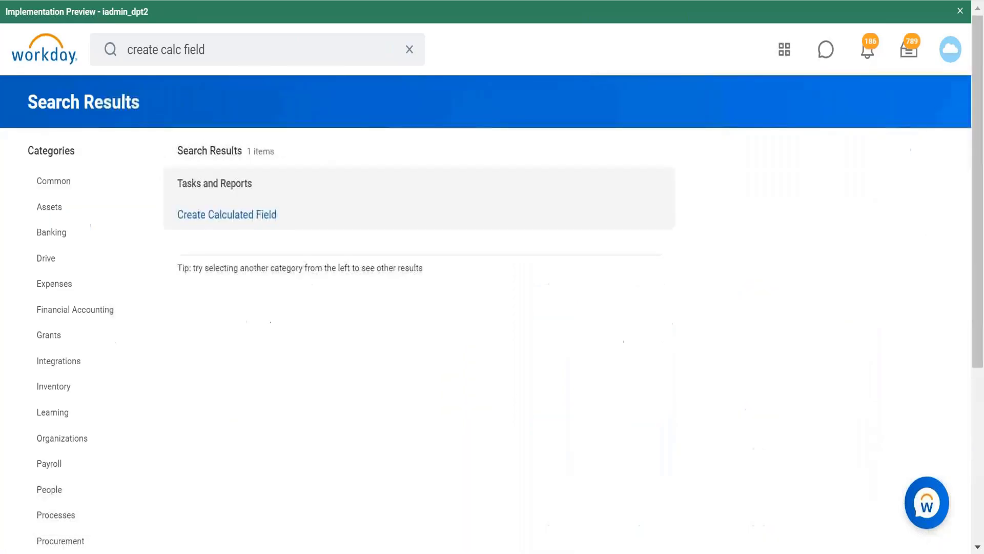
click(227, 215)
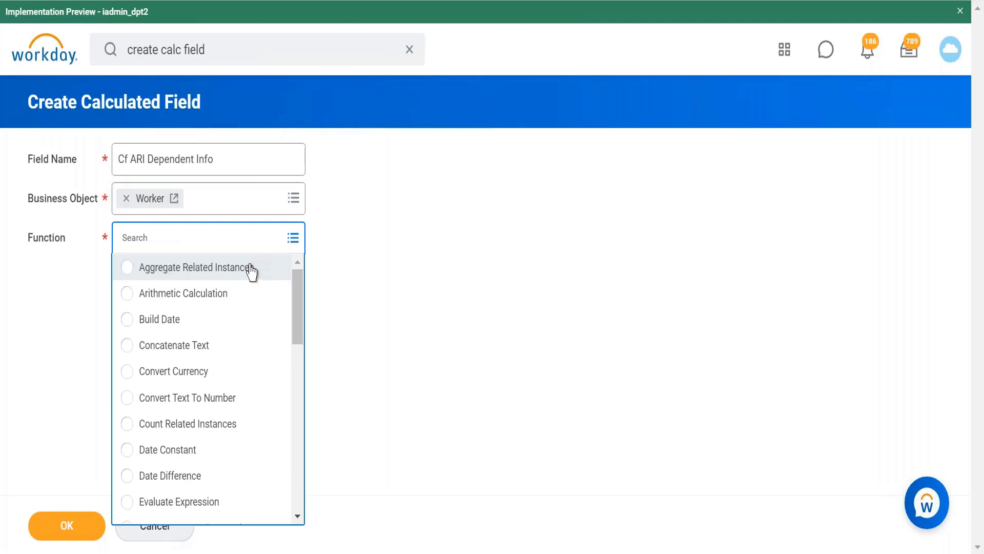
Set up the calculated field "Cf ARI Dependent Info" on the Worker business object with the Aggregate Related Instances function.
click(252, 271)
click(68, 533)
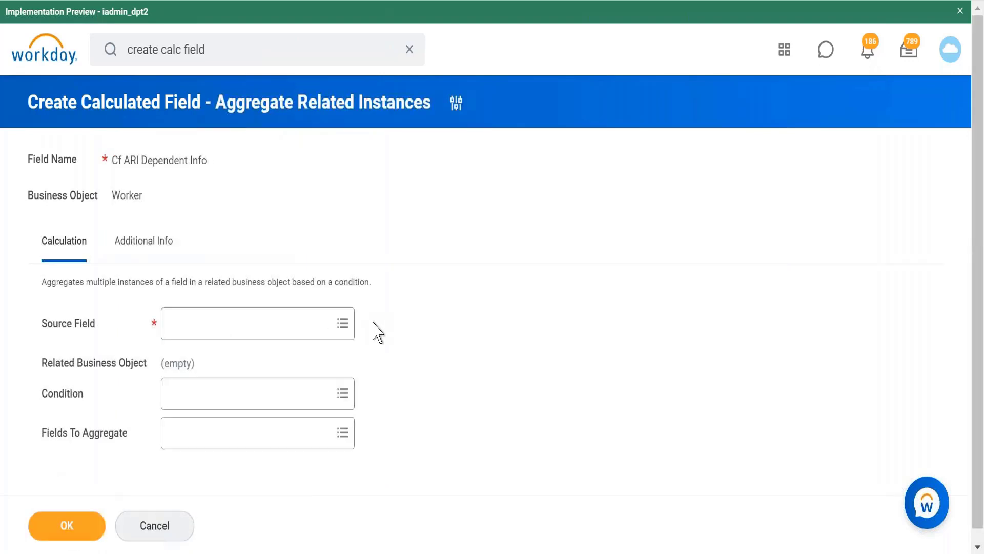
Set the Source Field of the Aggregate Related Instances calculation to Dependents.
click(263, 325)
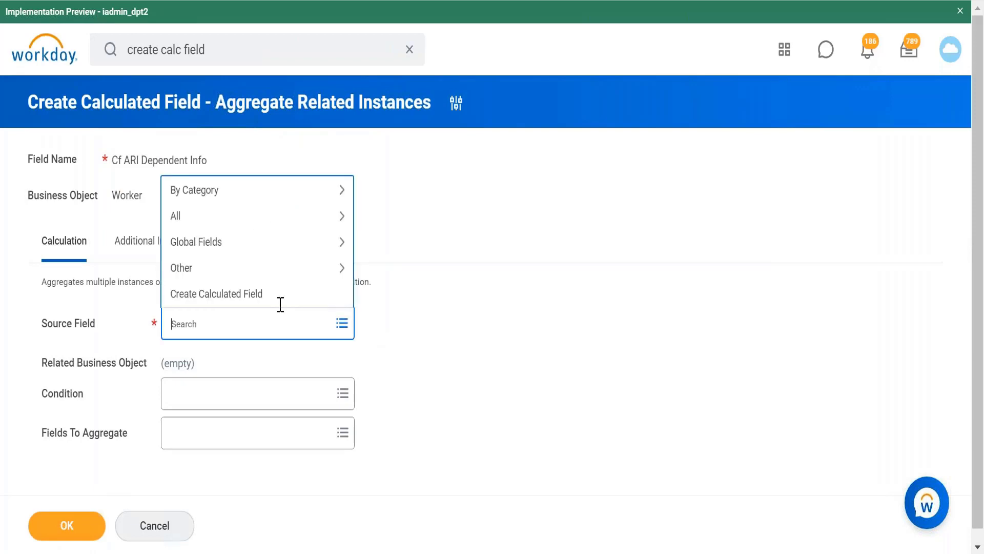
text(dependent)
key(Return)
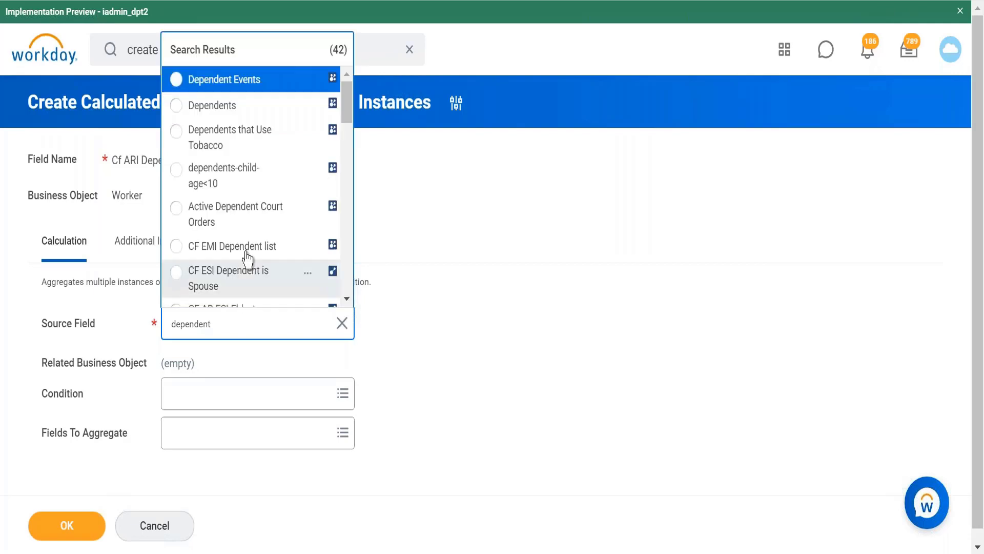
click(245, 106)
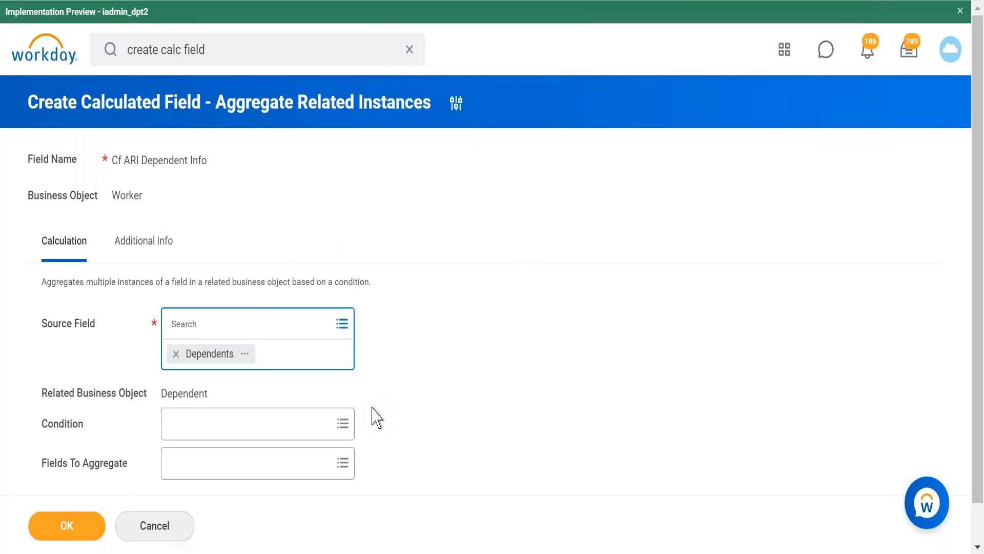
Start a new calculated field for the Condition and name it "CF Female Dependent Boolean".
scroll(375, 418, down, 1)
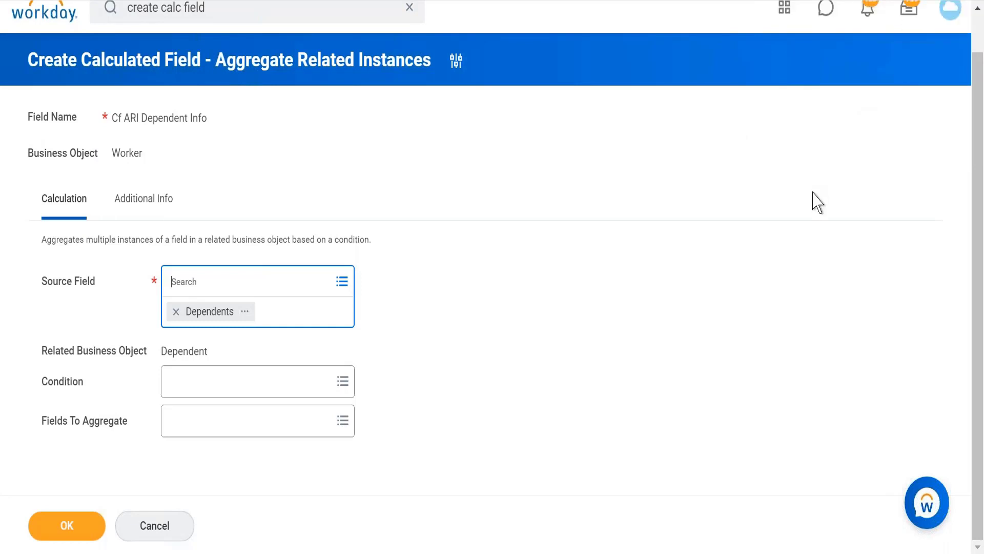
click(291, 388)
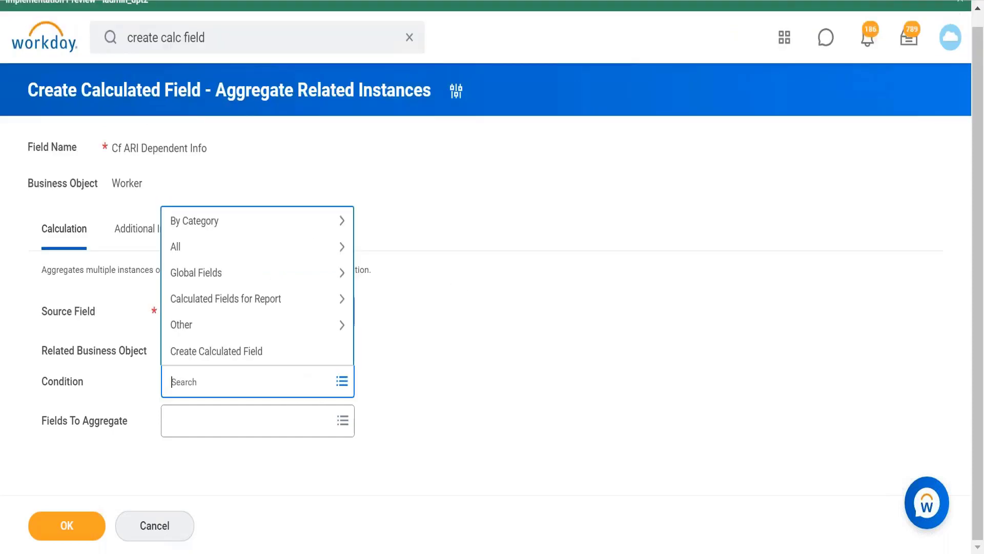
click(445, 297)
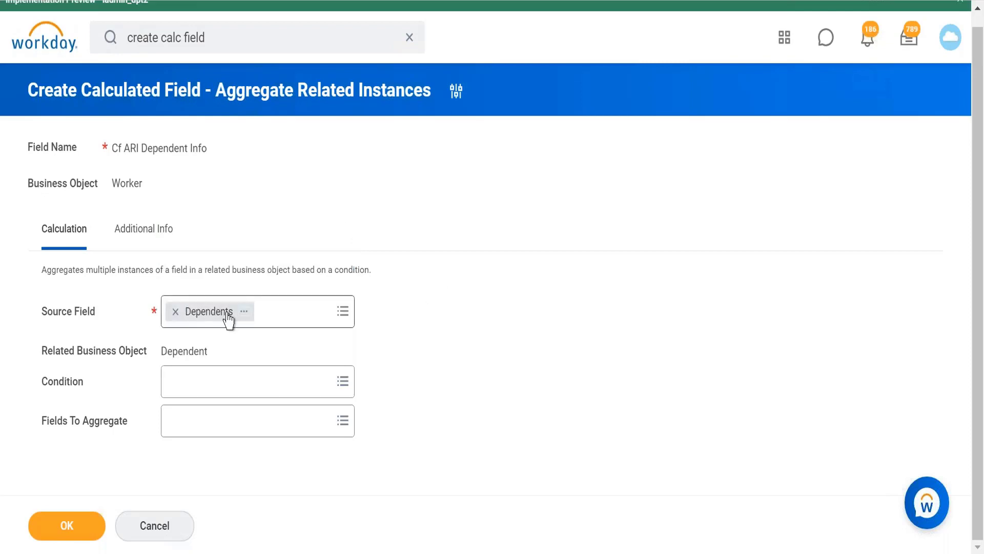
click(219, 388)
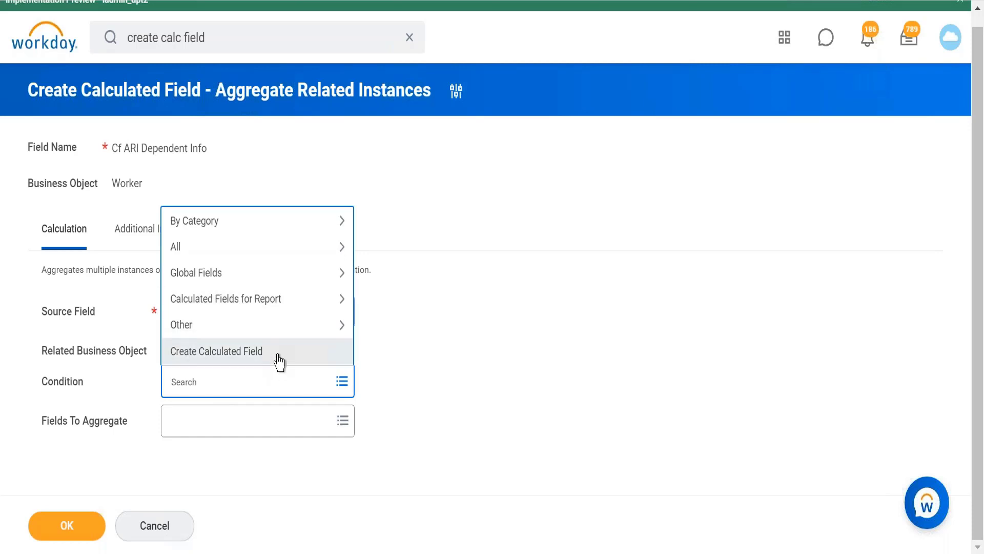
key(Escape)
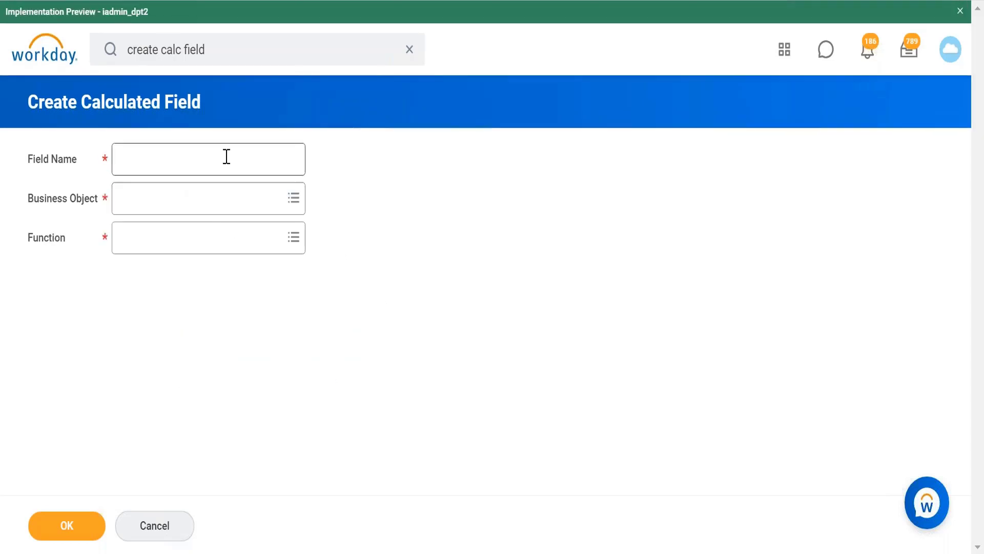
click(226, 157)
text(Cf)
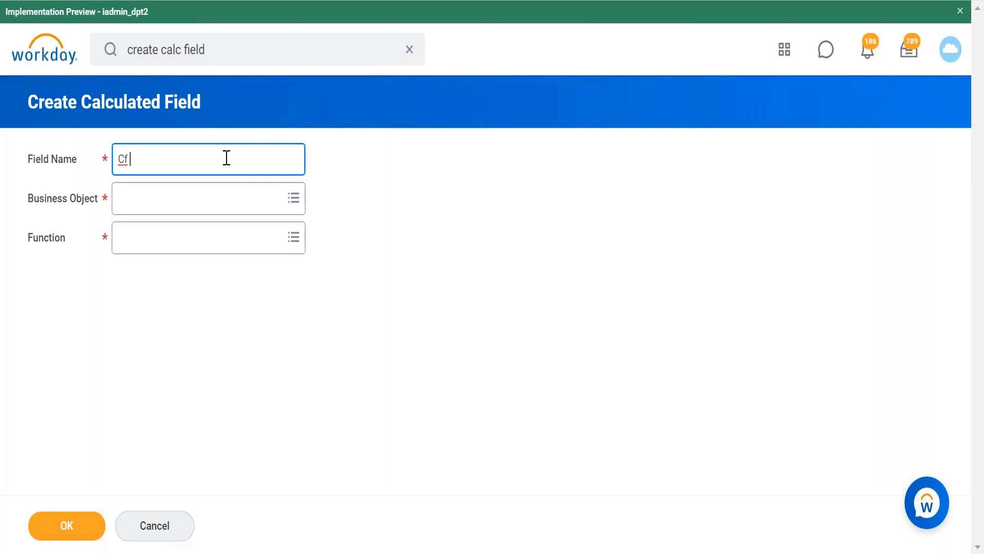
key(BackSpace)
text(F)
text(Femaile Dependent Boolean)
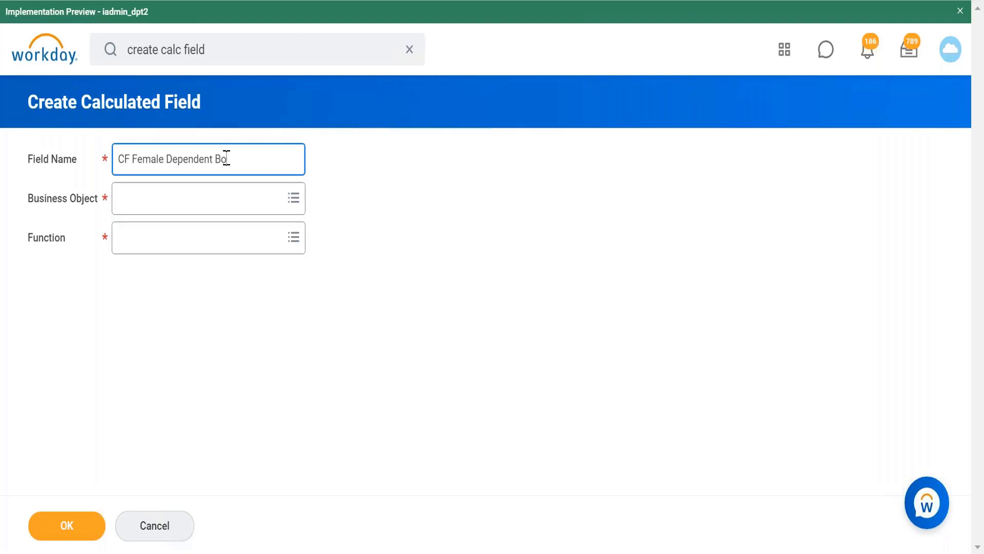
Set the new field's business object to Dependent and its function to True/False Condition, and continue to its calculation setup.
click(182, 204)
text(dependent)
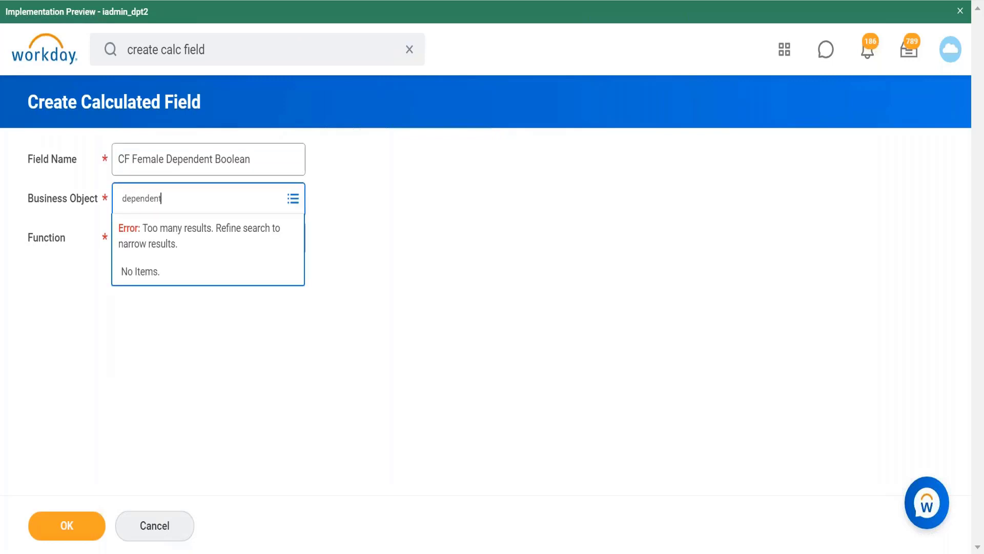
key(Return)
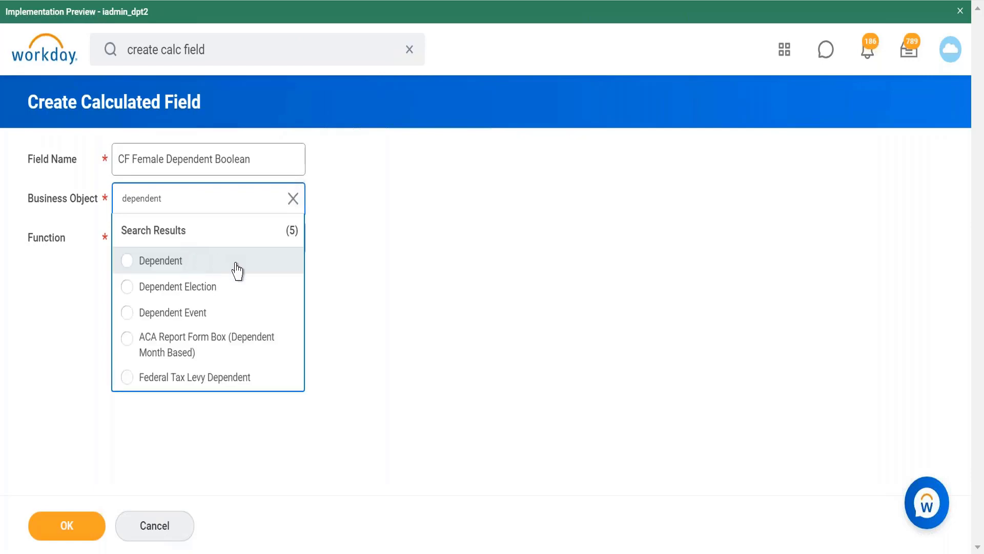
click(128, 263)
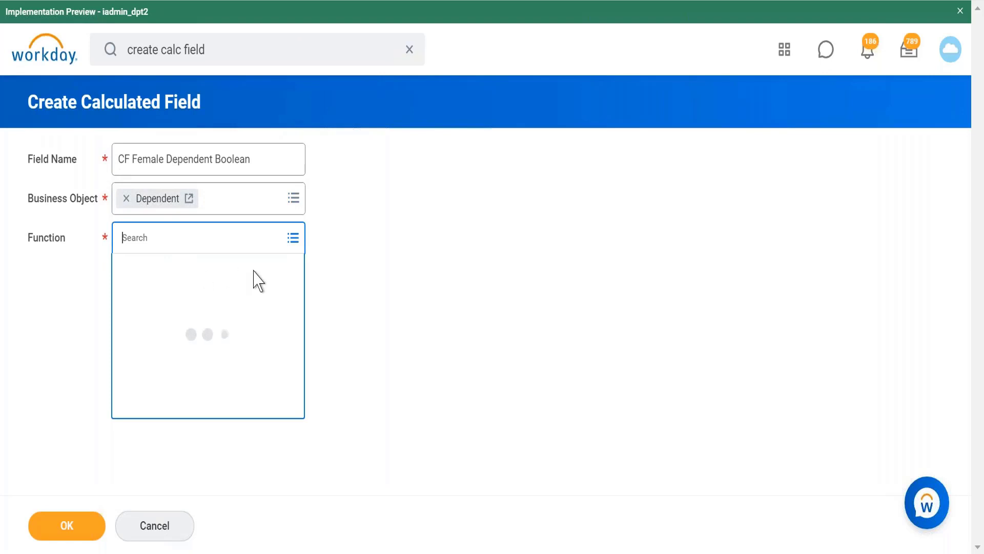
drag(299, 325, 299, 523)
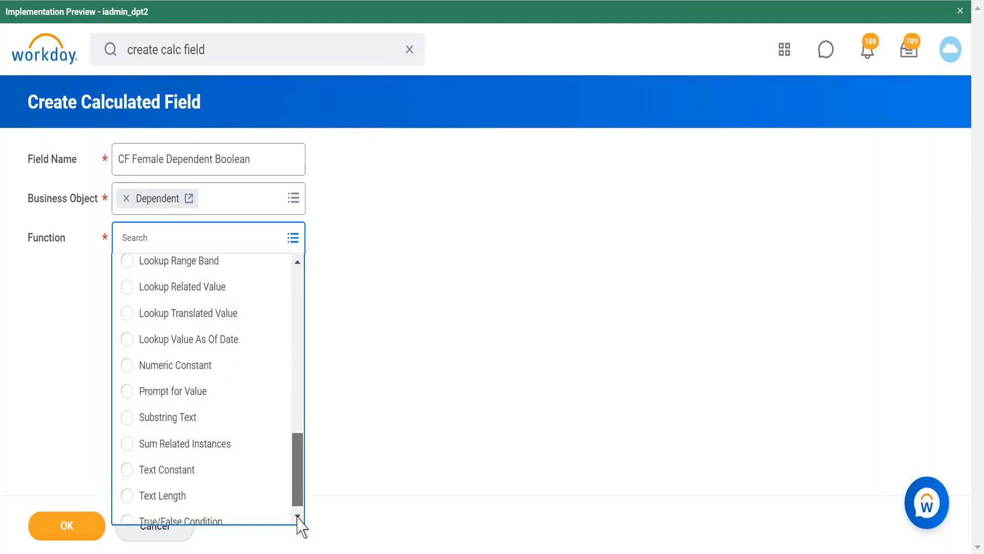
click(240, 520)
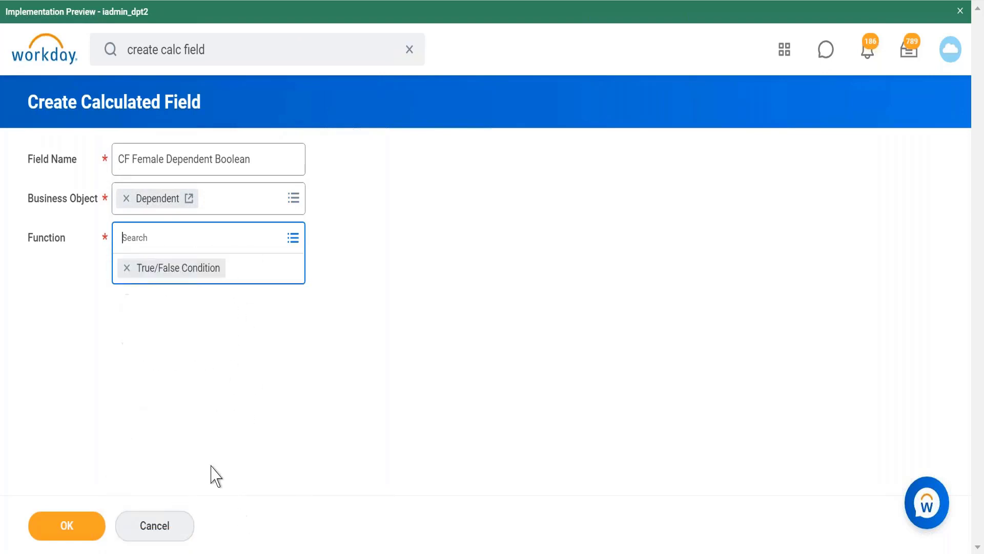
click(76, 527)
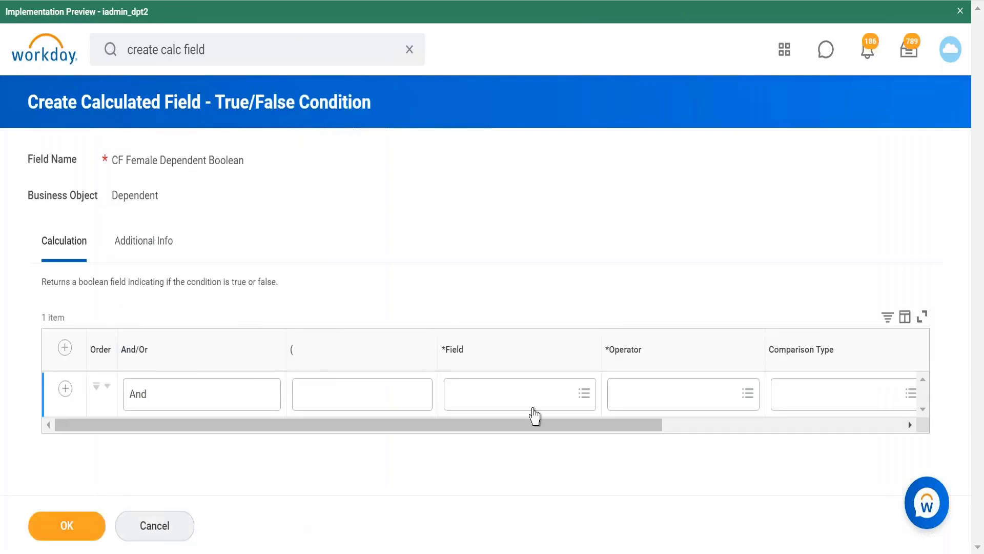
text(rela)
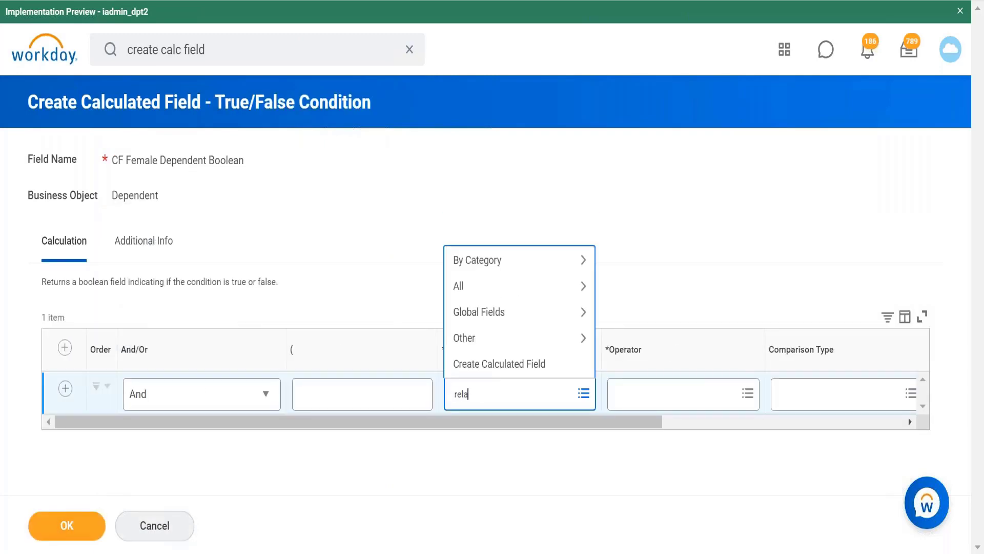
text(tionship)
key(Return)
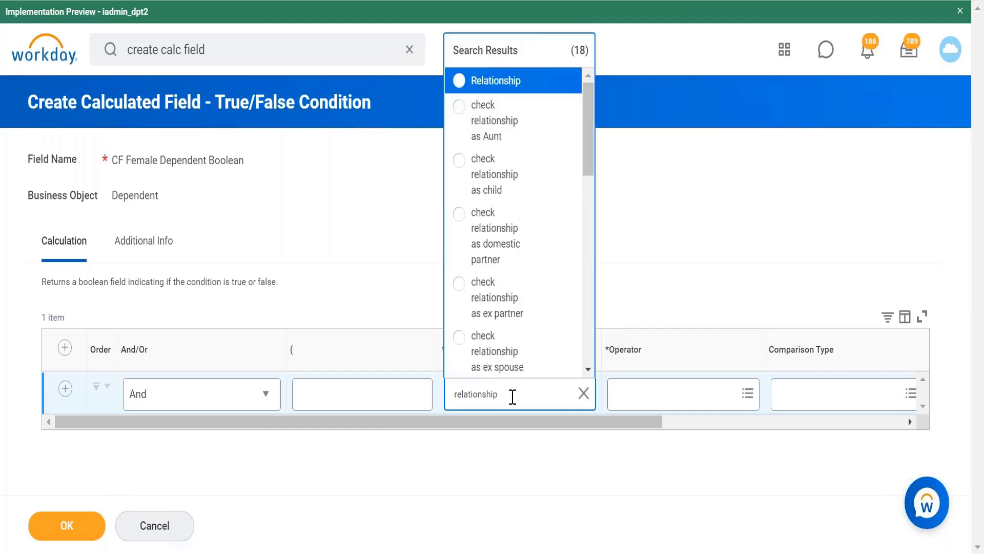
key(BackSpace)
key(BackSpace)
key(BackSpace)
key(BackSpace)
key(BackSpace)
key(BackSpace)
key(BackSpace)
key(BackSpace)
key(BackSpace)
key(BackSpace)
key(BackSpace)
key(BackSpace)
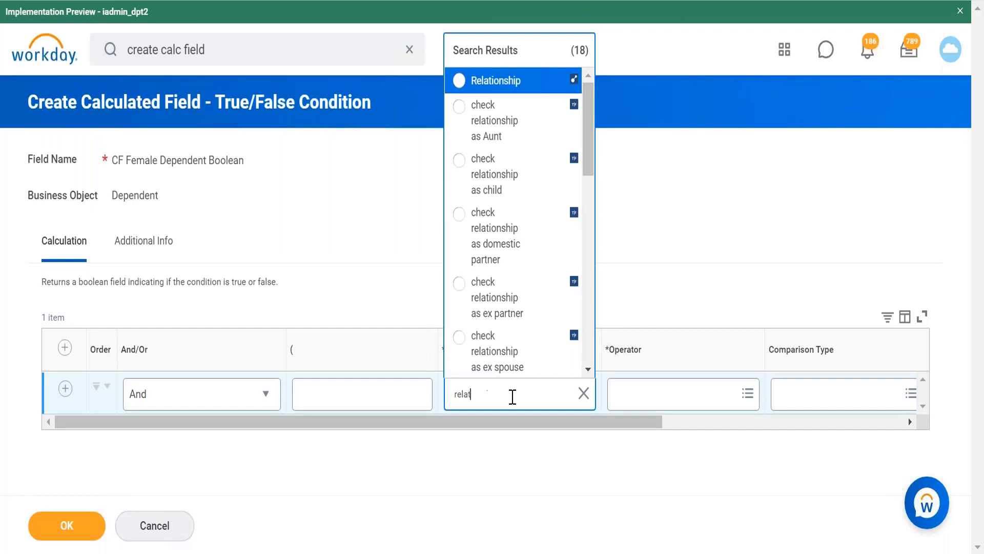
Set the field tested by the True/False condition to Gender.
text(gneder)
key(BackSpace)
key(BackSpace)
key(BackSpace)
key(BackSpace)
key(BackSpace)
text(e)
text(m)
key(BackSpace)
text(nder)
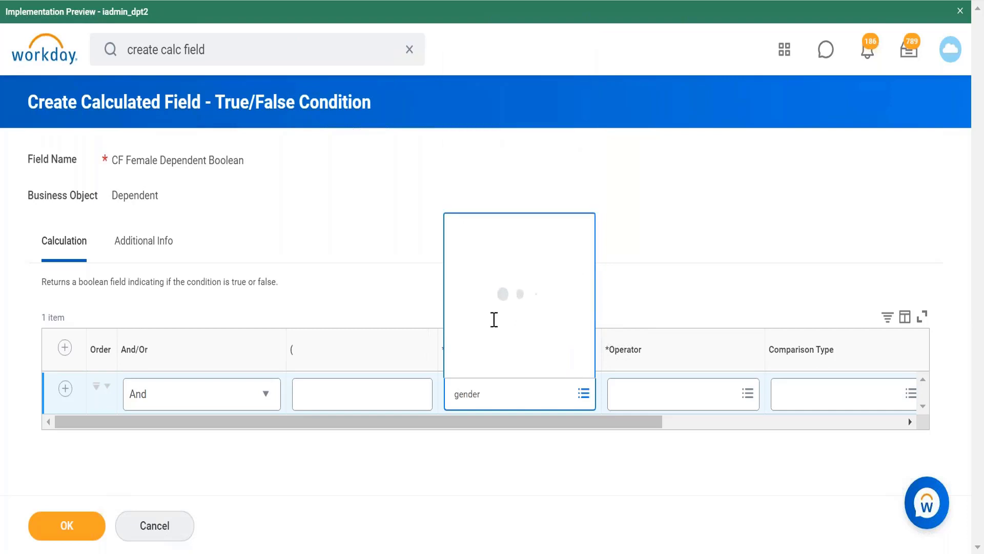
click(503, 320)
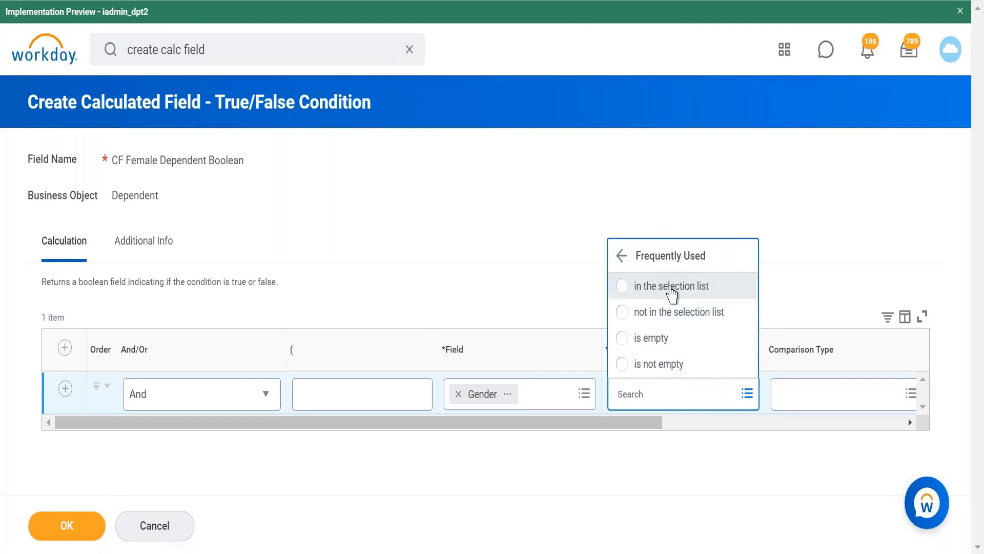
Set the operator to "in the selection list" with the comparison value Female, and save the condition field.
click(672, 286)
drag(578, 456, 793, 464)
click(687, 392)
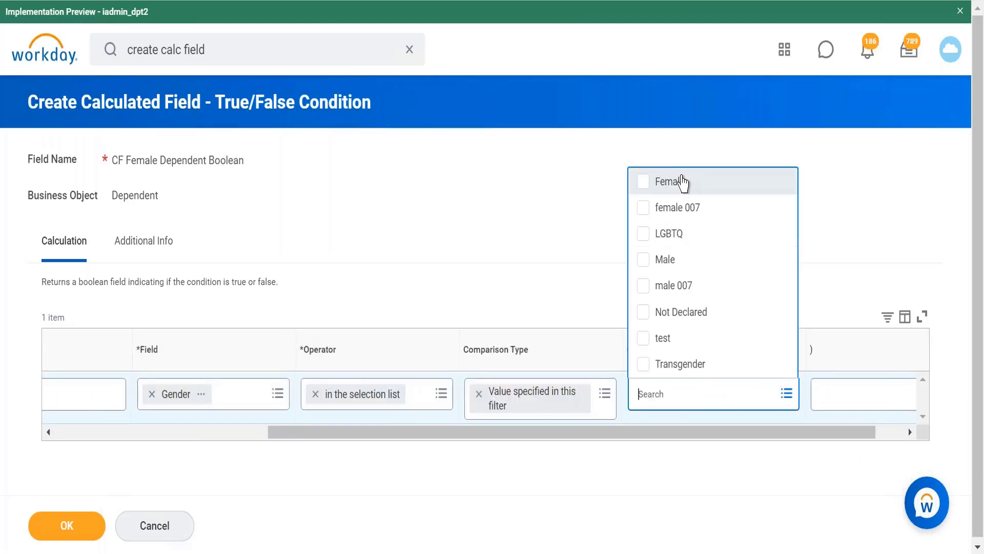
click(681, 180)
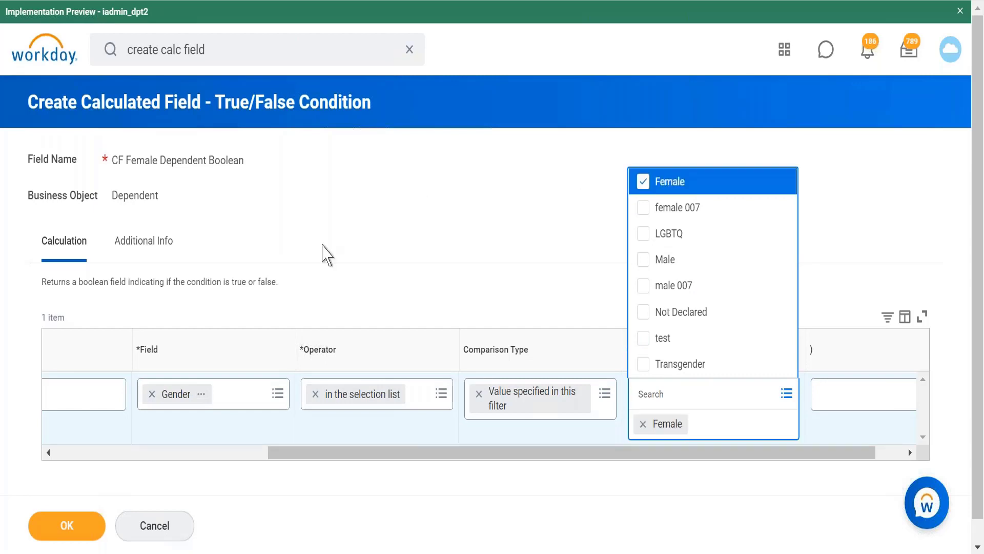
click(69, 527)
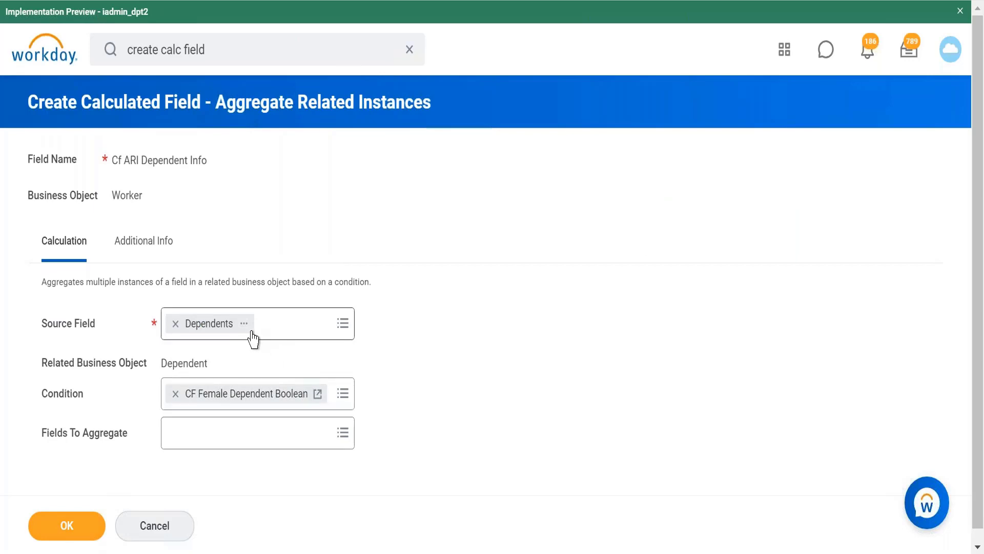
Choose All Work Addresses from the full field list as the field to aggregate, and save the calculated field.
click(255, 443)
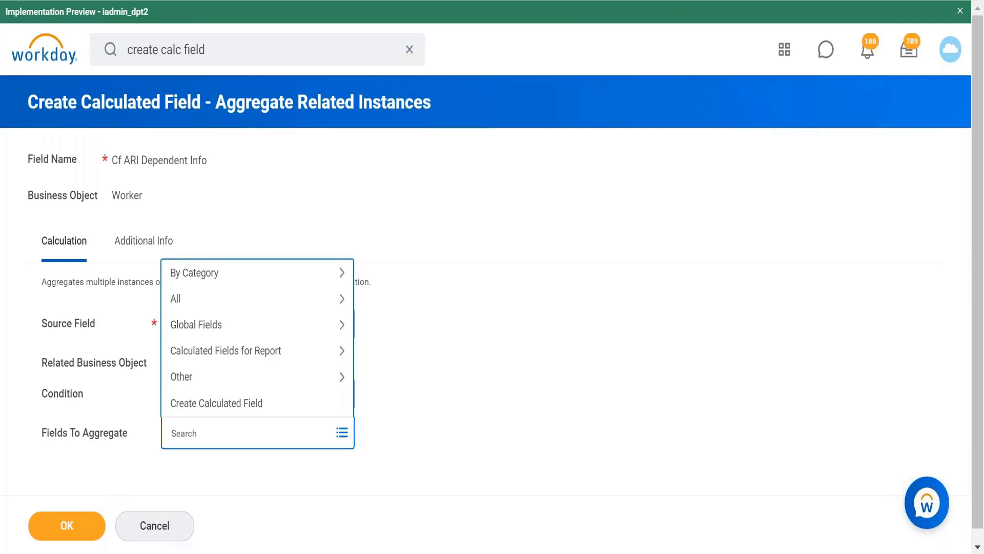
click(308, 303)
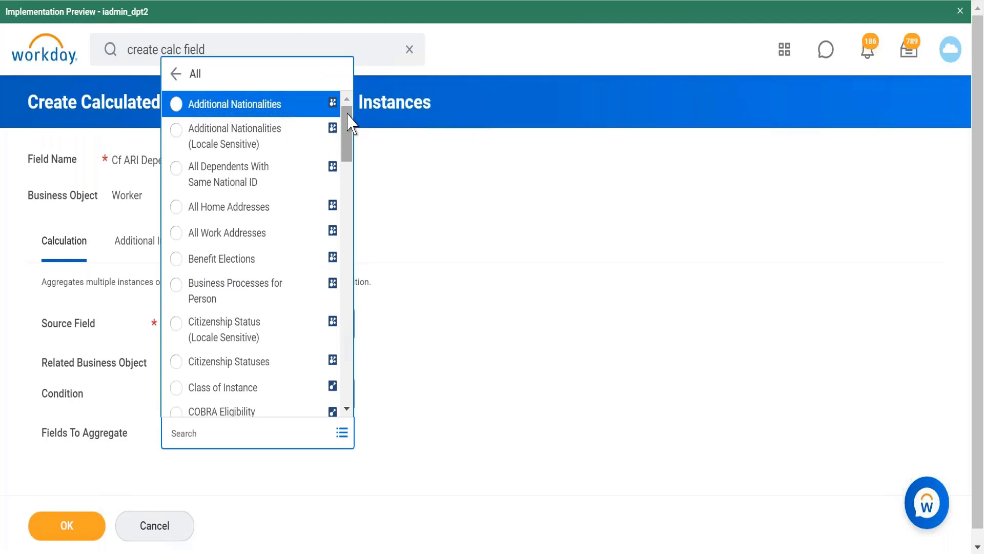
drag(348, 123, 347, 347)
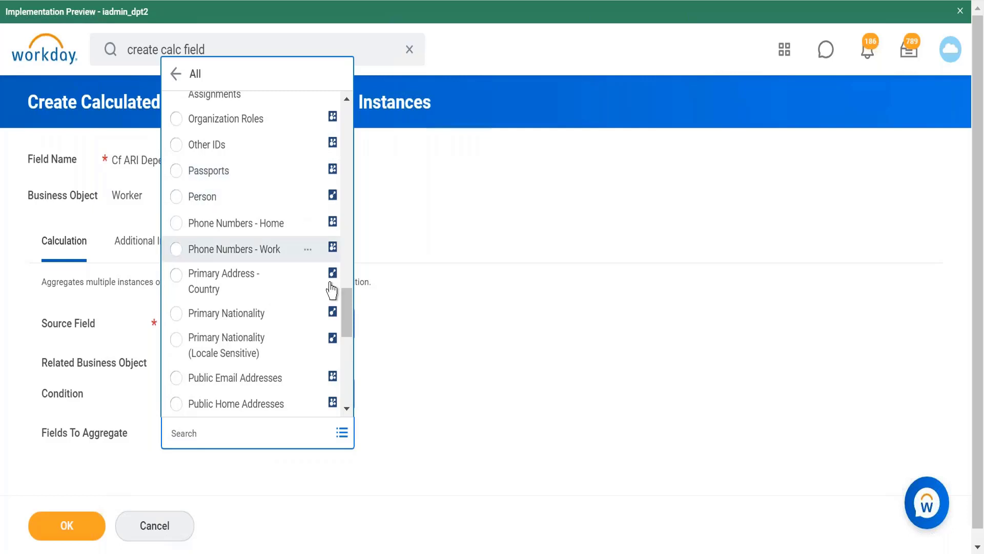
scroll(352, 323, up, 1)
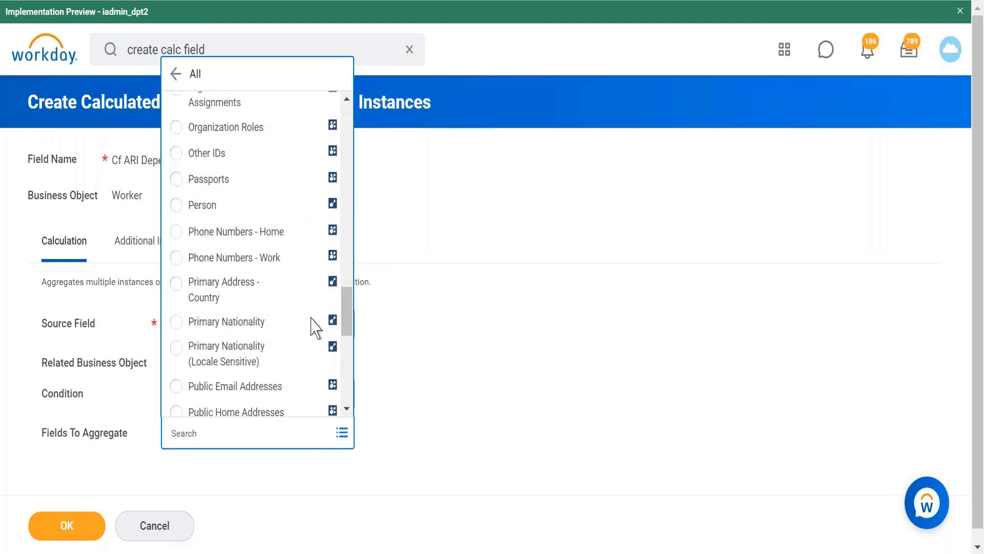
drag(347, 305, 347, 382)
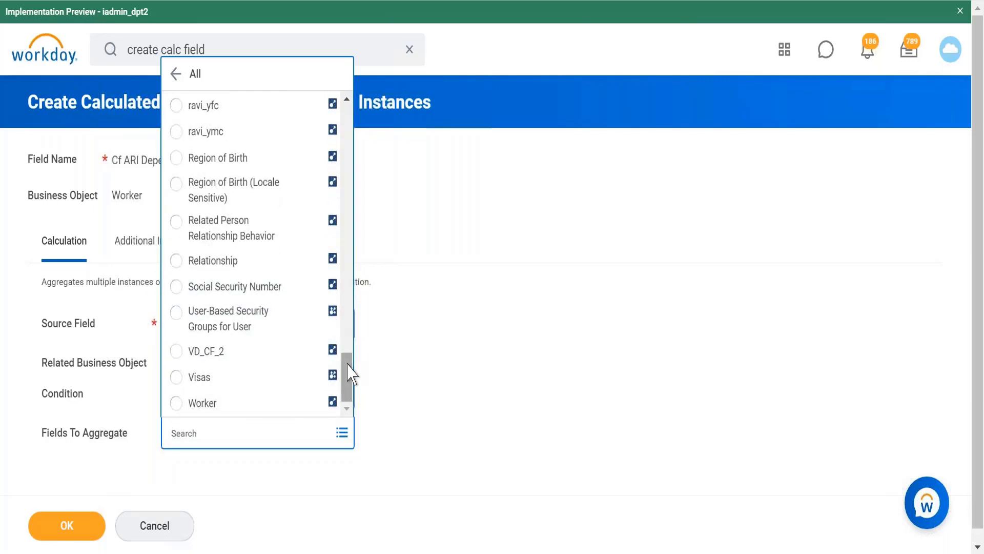
scroll(349, 368, up, 2)
drag(349, 368, 345, 123)
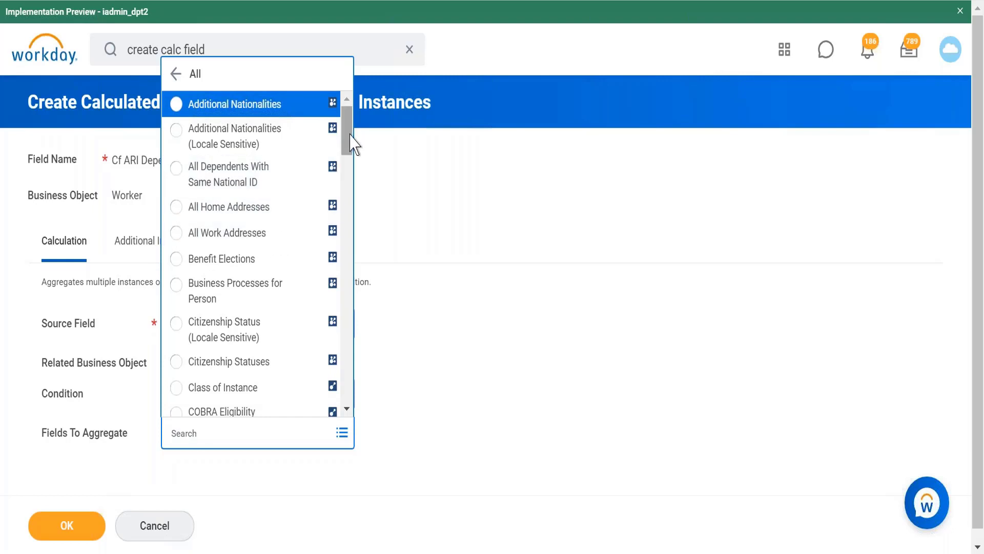
click(246, 236)
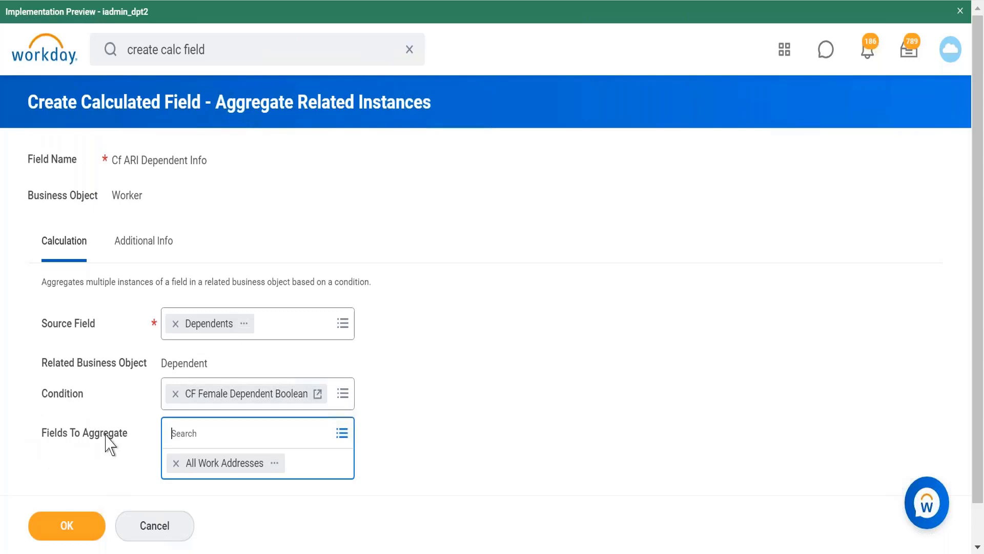
click(67, 525)
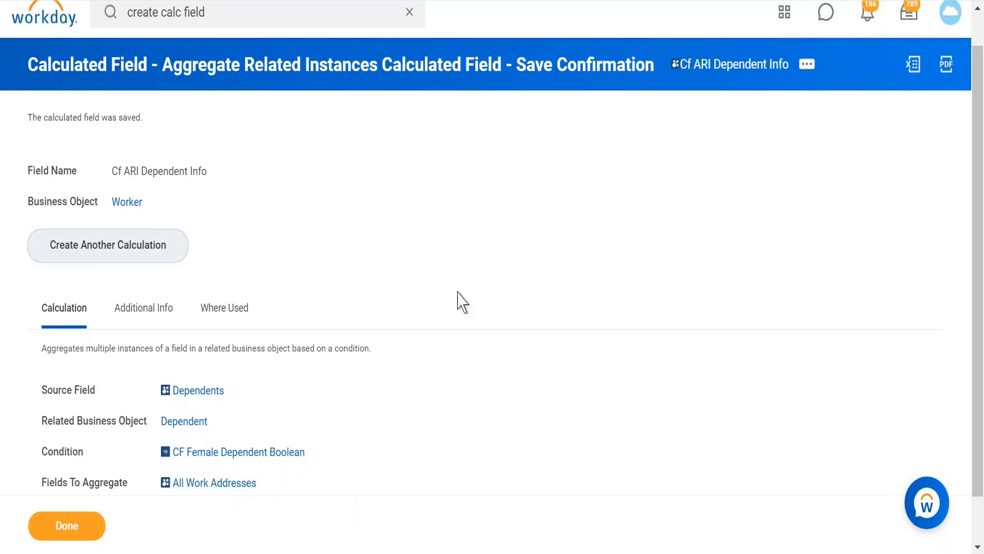
Switch to Notepad++ and start a new line below the function list with the text "Hire date: Mr A org: ABC".
click(279, 551)
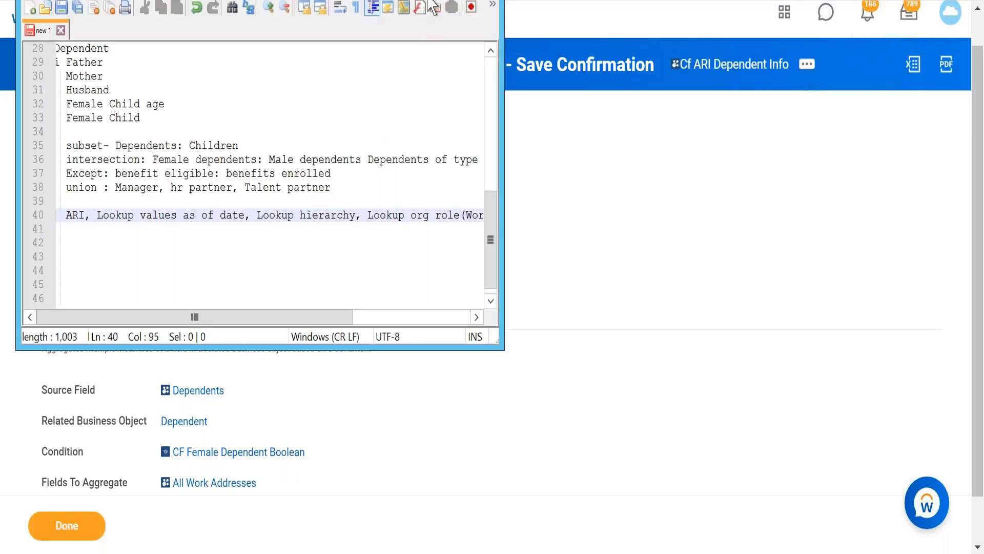
key(alt+Tab)
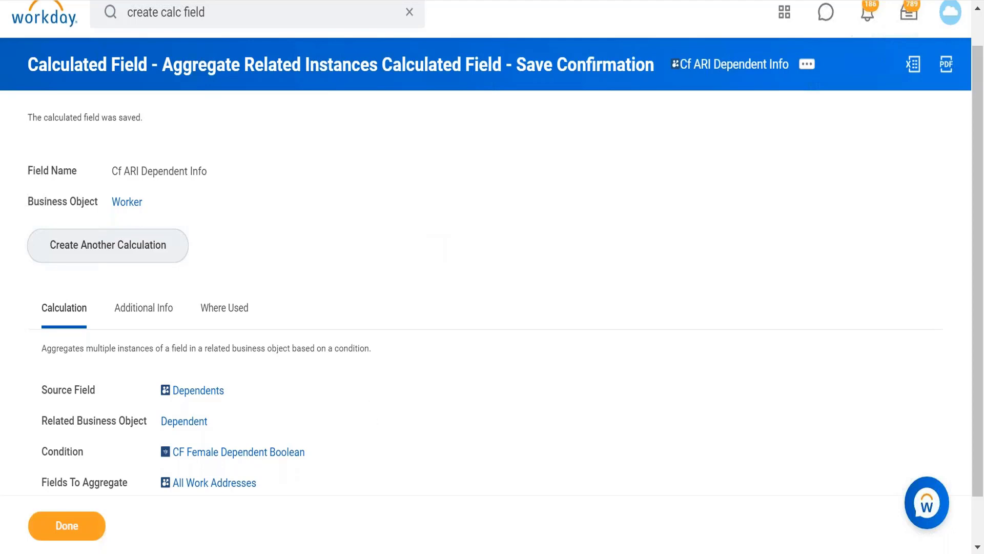
key(alt+Tab)
click(131, 258)
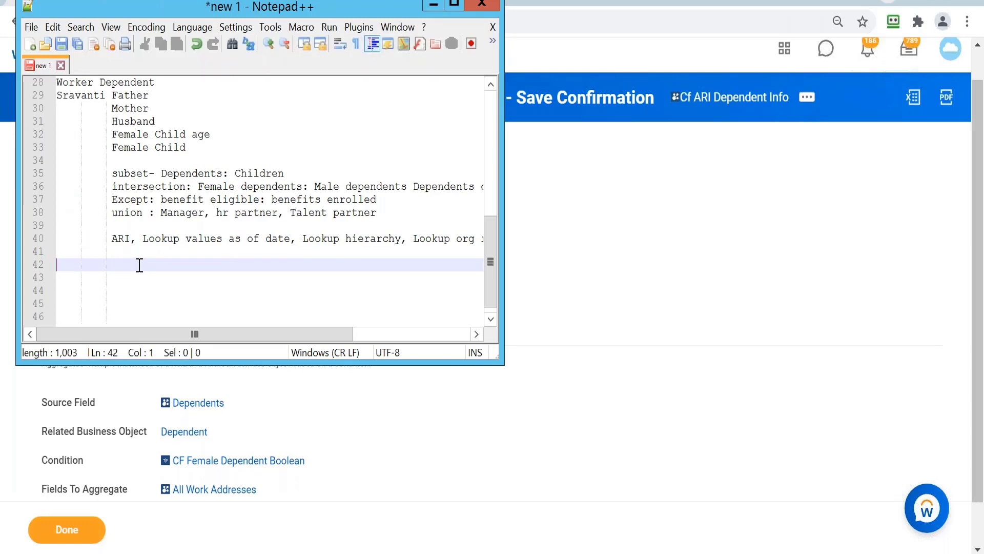
text(Hired)
key(BackSpace)
text(dat)
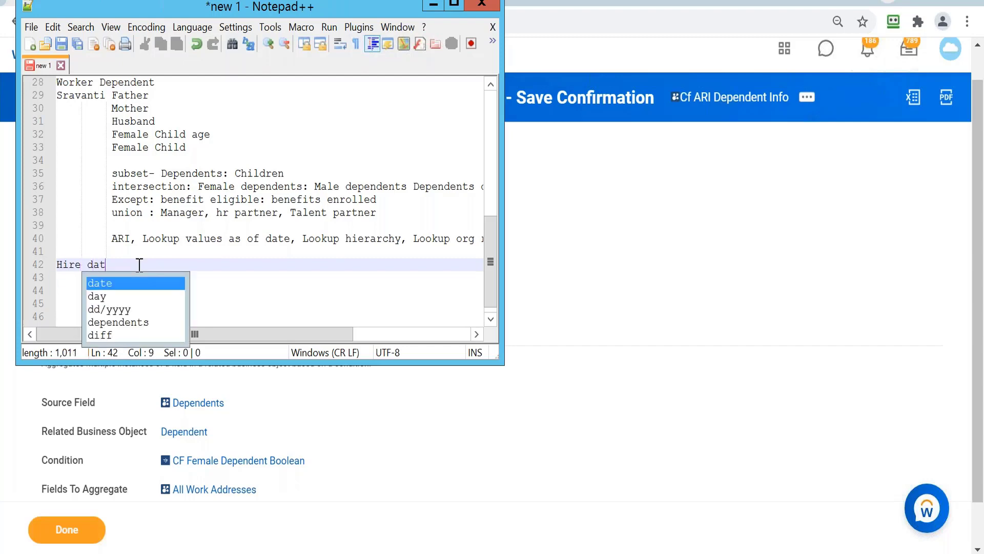
text(e: )
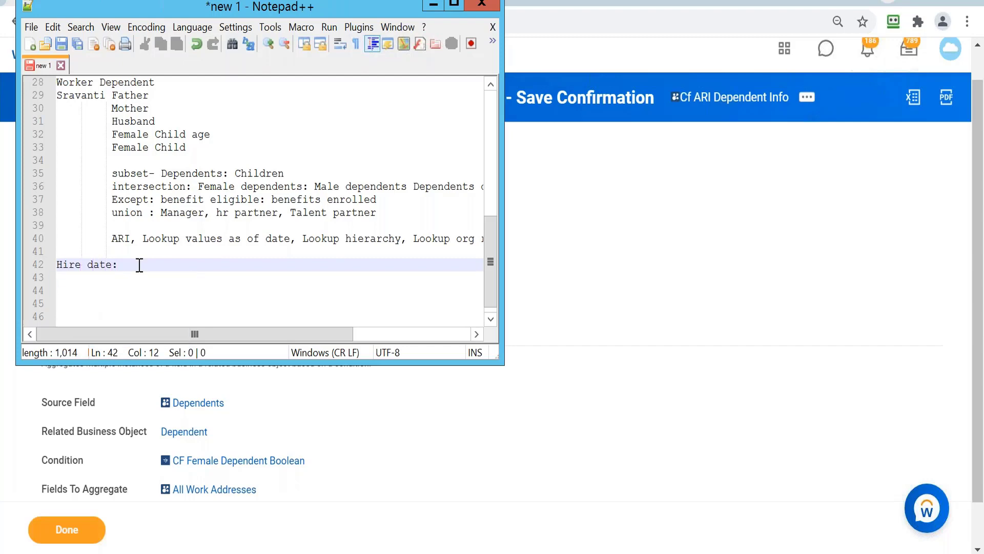
text(Mr A or)
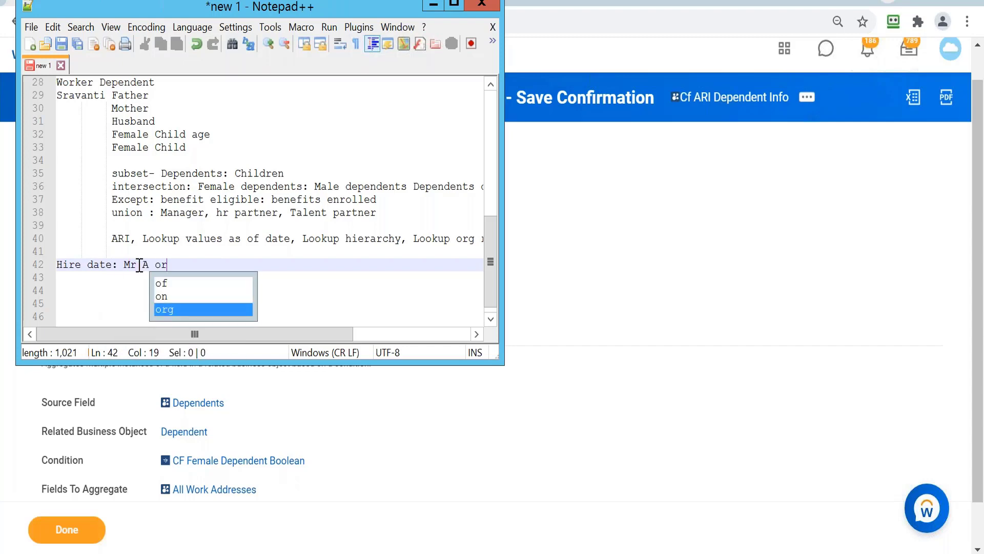
text(g: ABC)
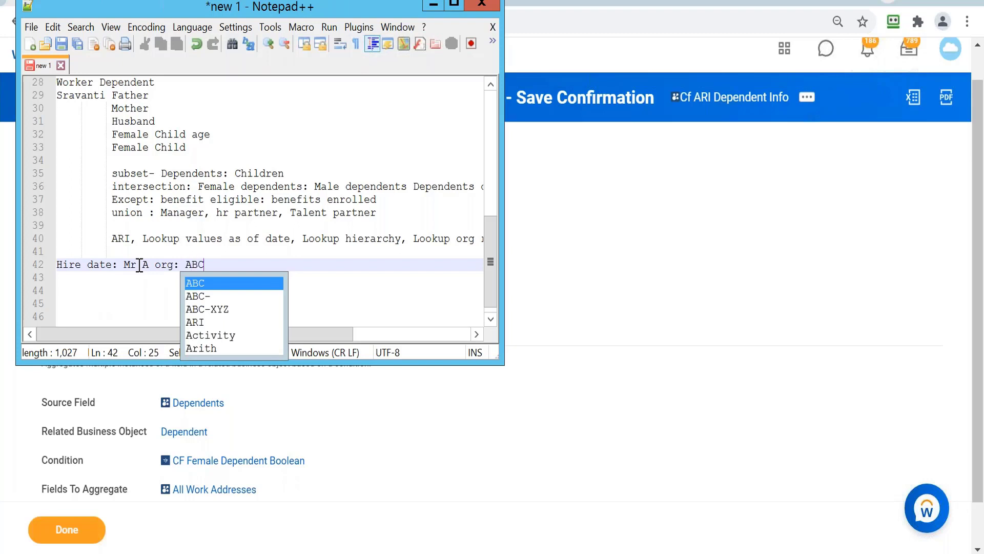
Complete the hire date example line by adding "after 6 months XYZ org Manager MR. X".
text( after )
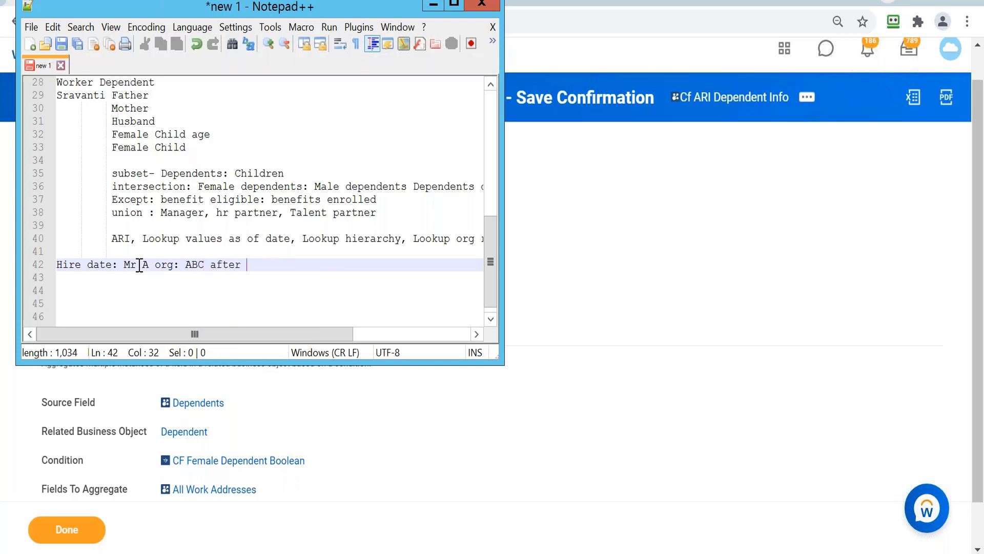
text(6 months XY)
text(Z org )
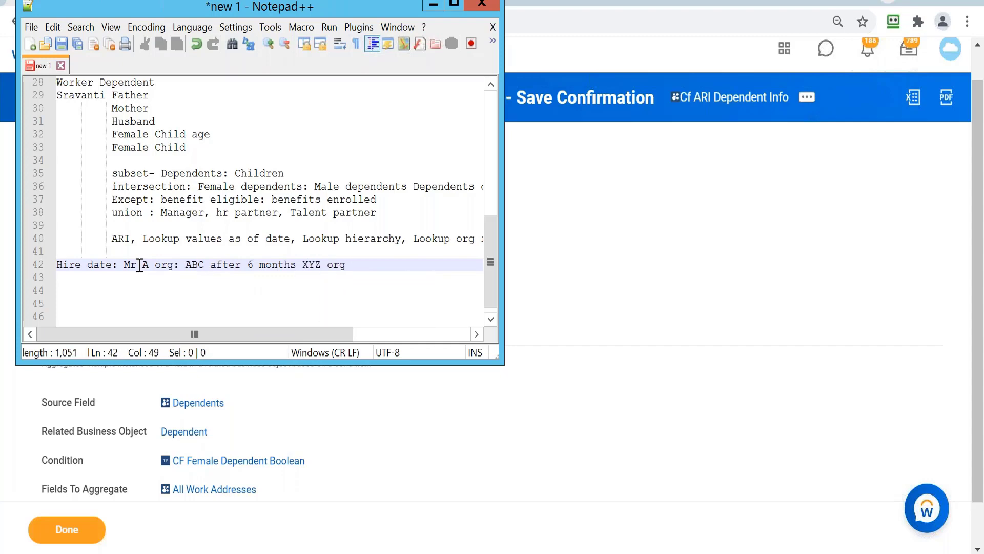
text(Manager MR. X)
click(295, 306)
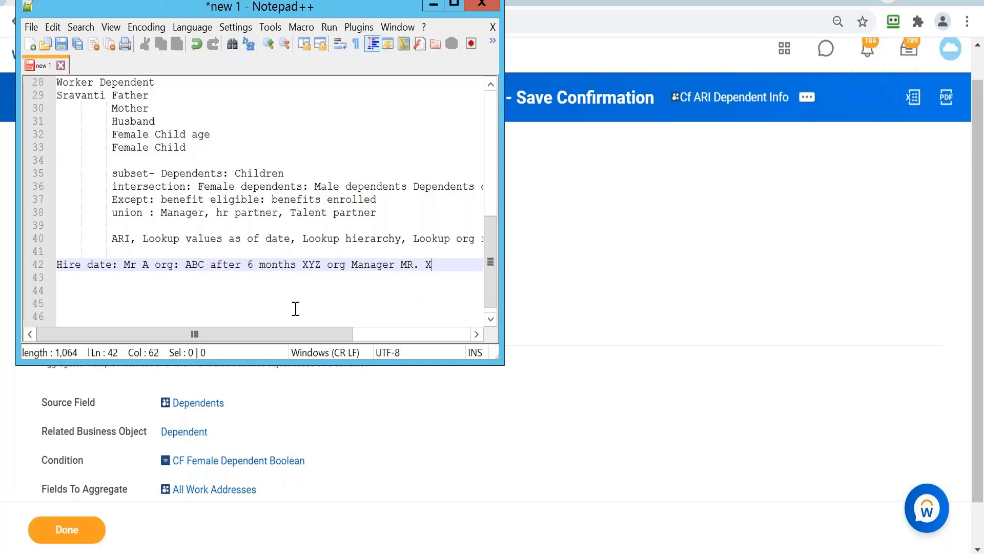
click(442, 265)
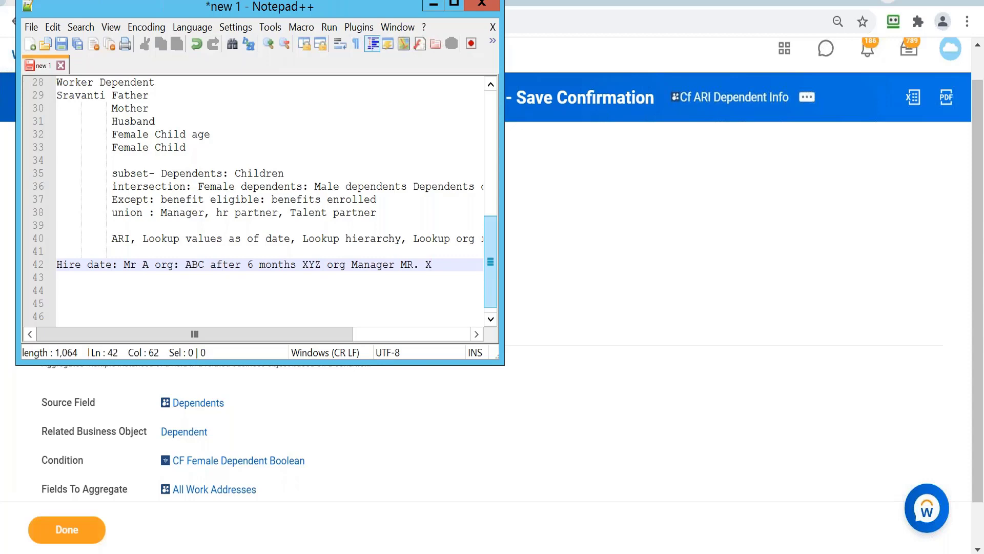
Return to Workday and run the "create calc field" search again.
click(433, 6)
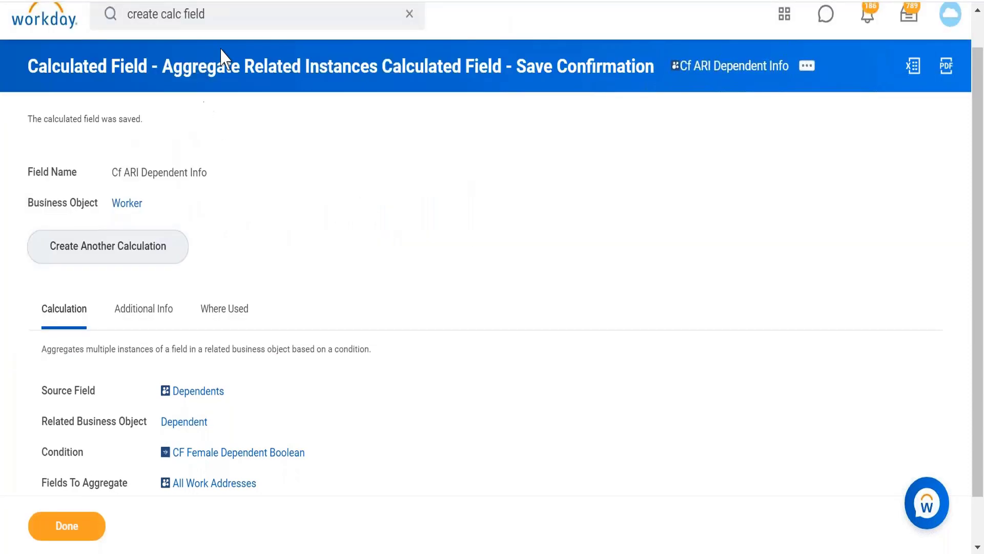
click(251, 26)
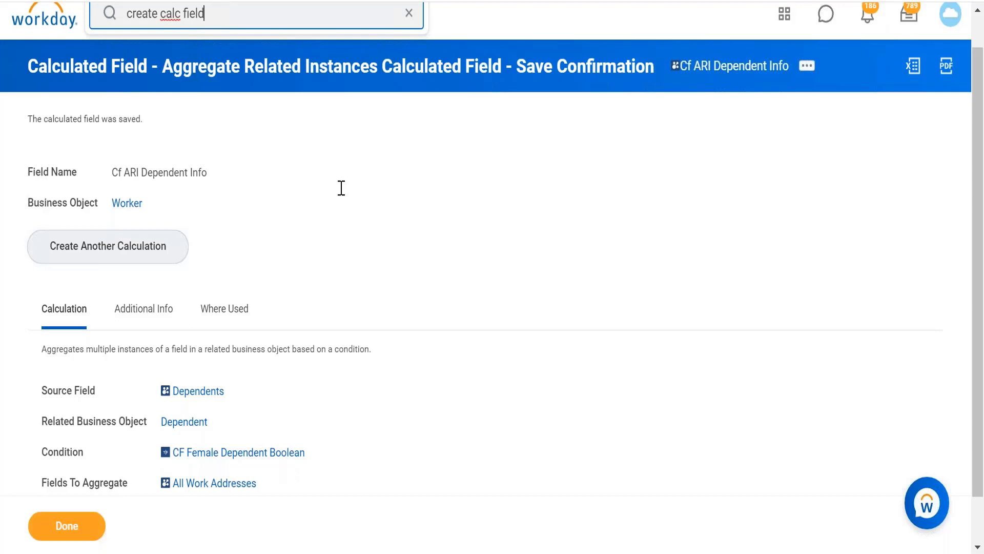
key(Return)
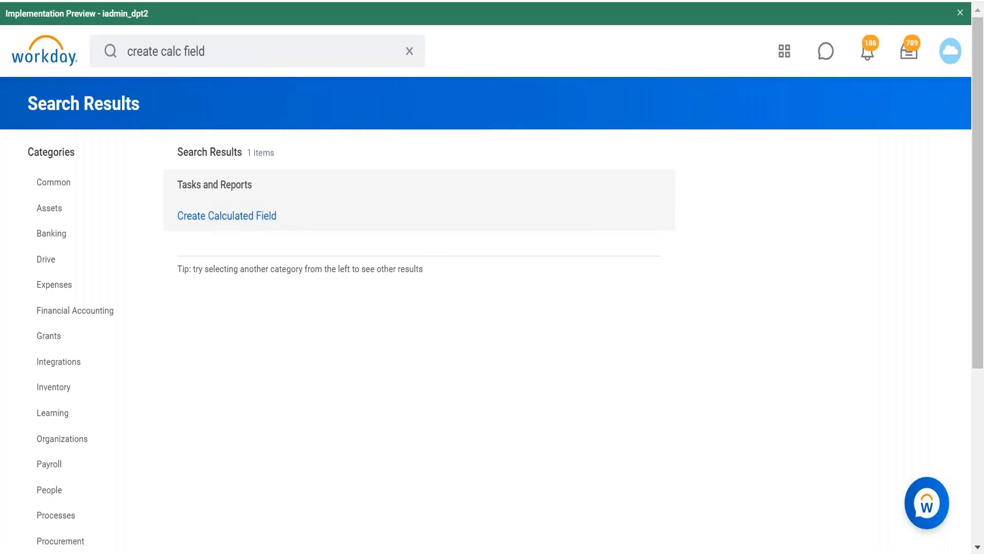
Open a new browser tab and sign in to Workday with the saved RoboForm login "Workday/ Workday".
click(61, 0)
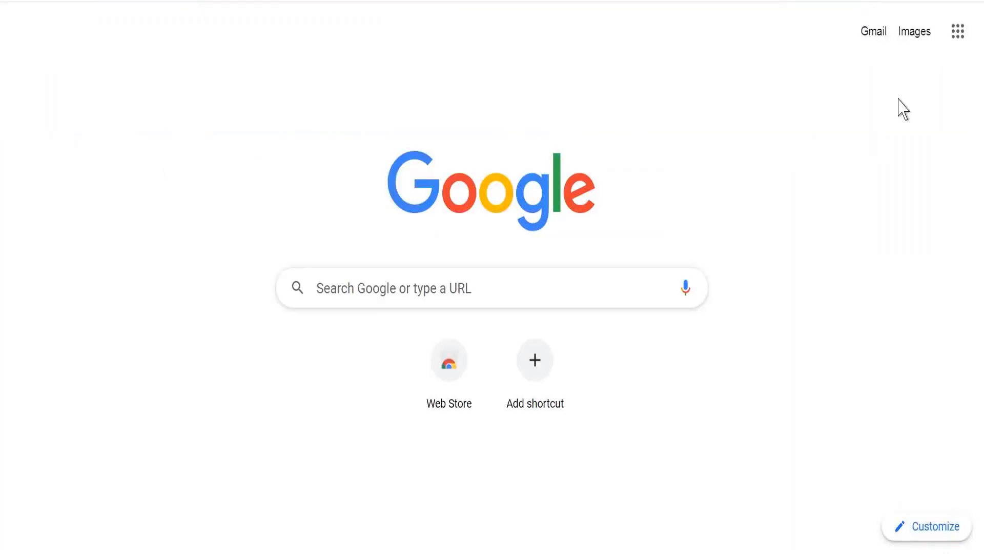
click(898, 2)
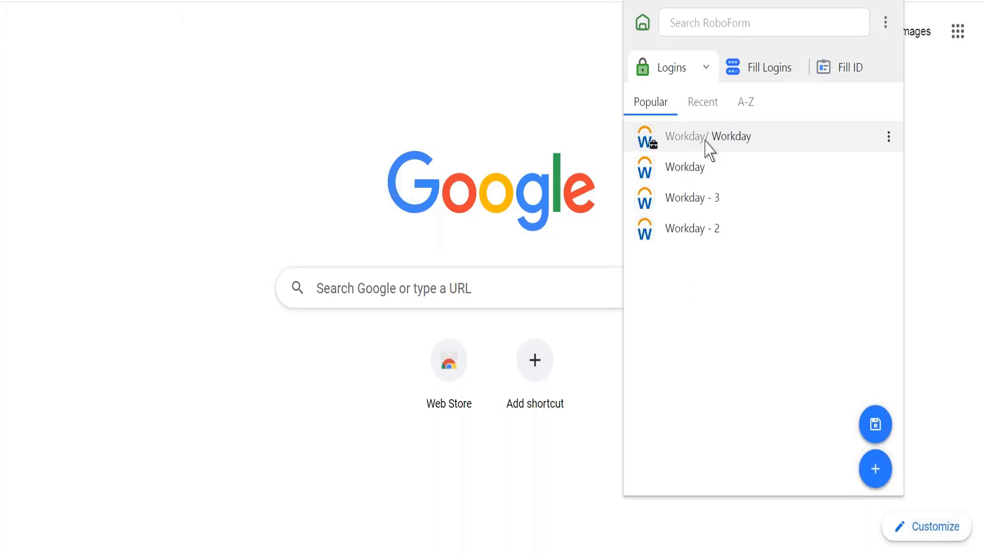
click(709, 149)
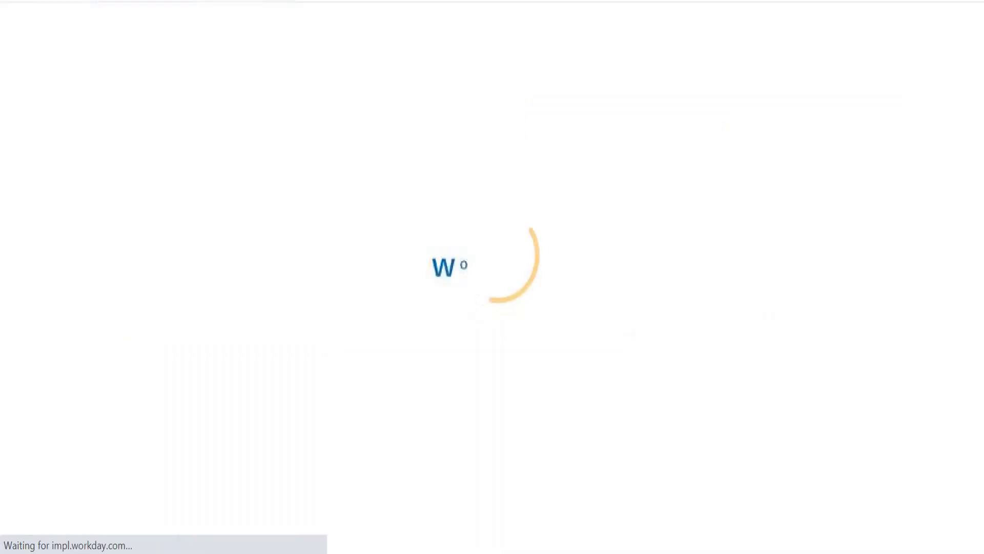
Recheck the Notepad++ notes, then search for "create calc field" from the Workday home page using the recent searches.
key(alt+Tab)
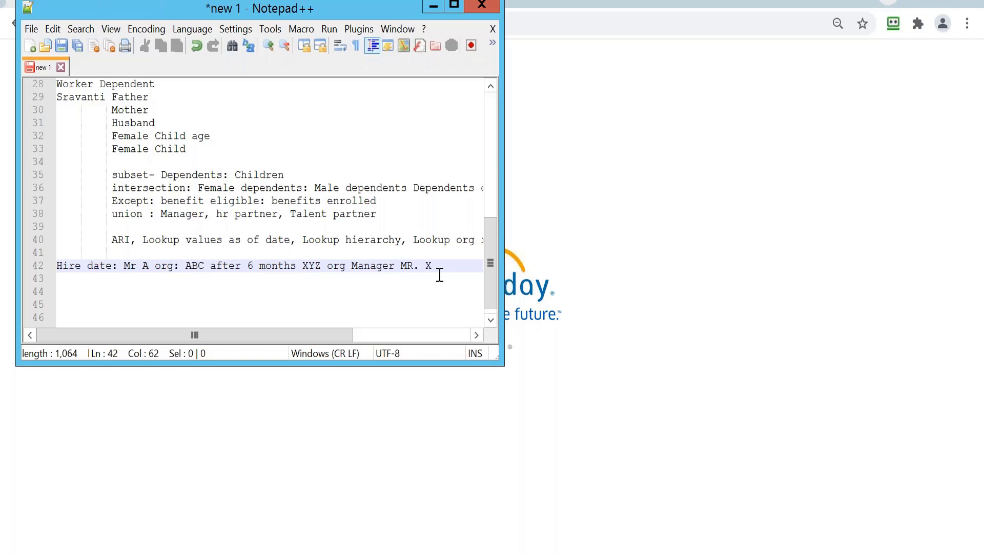
click(433, 6)
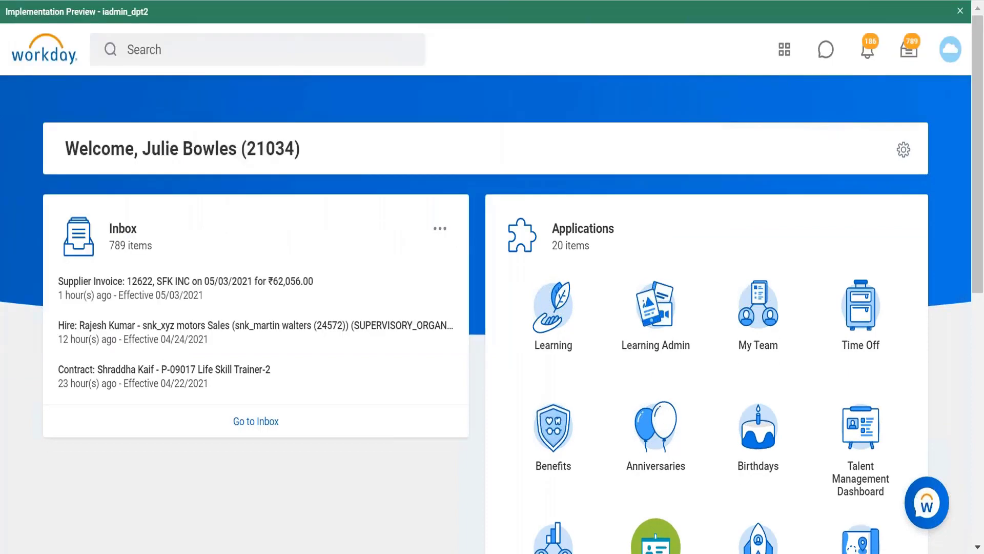
click(287, 51)
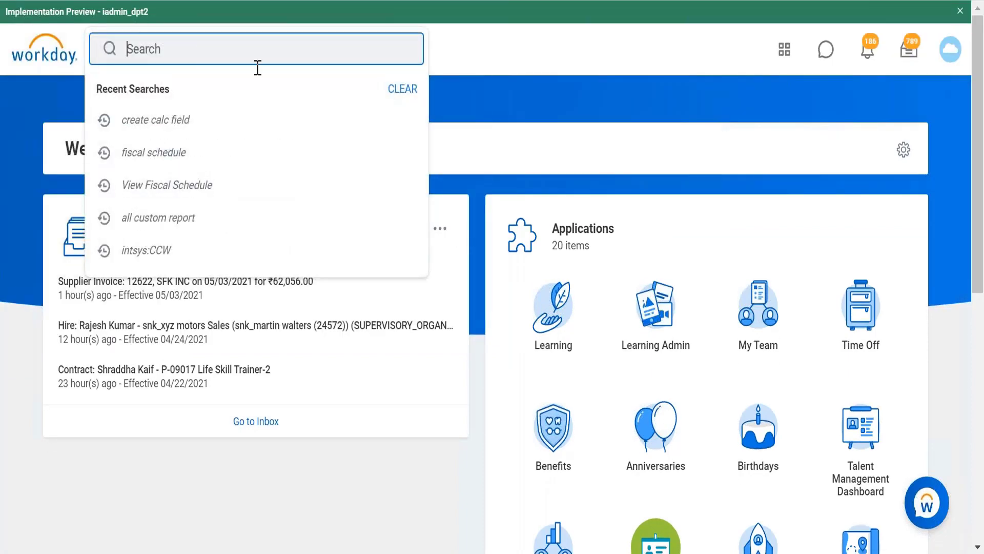
click(211, 121)
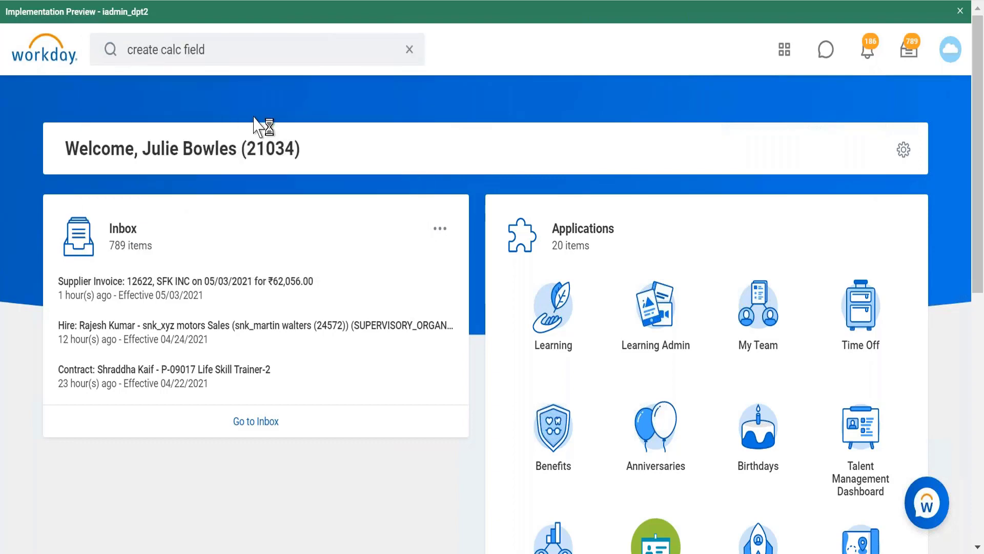